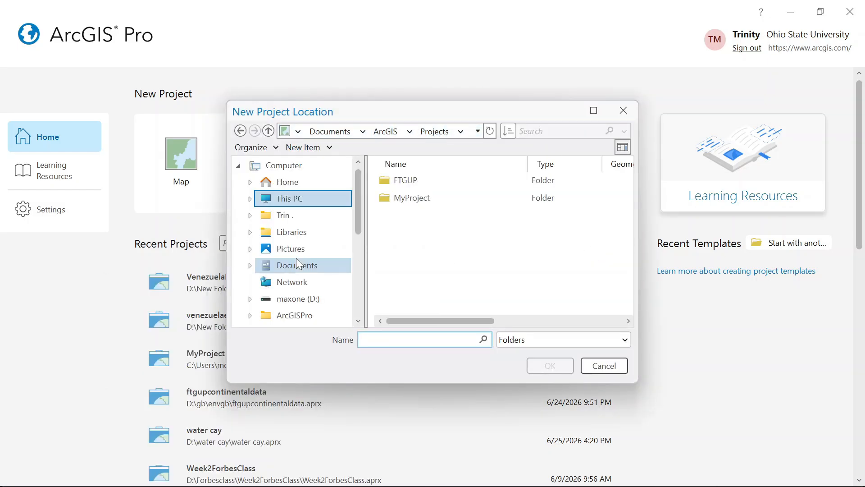
- Choose the maxone (D:) drive as the location for the new project
{"action": "left_click", "coordinate": [298, 298]}
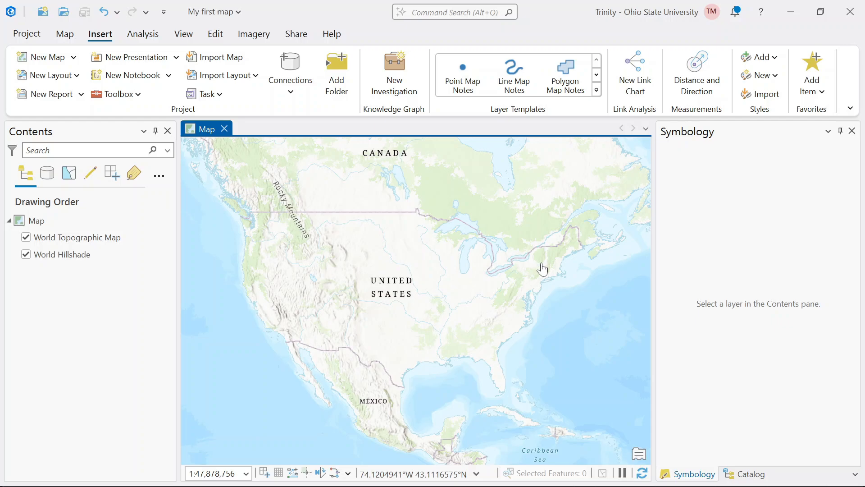
- Change the map's basemap to Imagery
{"action": "left_click_drag", "start_coordinate": [527, 282], "coordinate": [384, 254]}
{"action": "scroll", "coordinate": [429, 260], "scroll_direction": "down", "scroll_amount": 3}
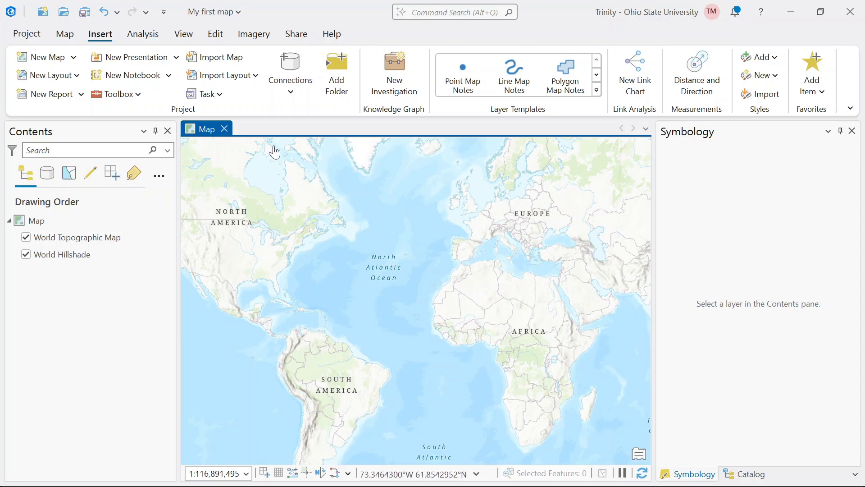
{"action": "left_click", "coordinate": [71, 37]}
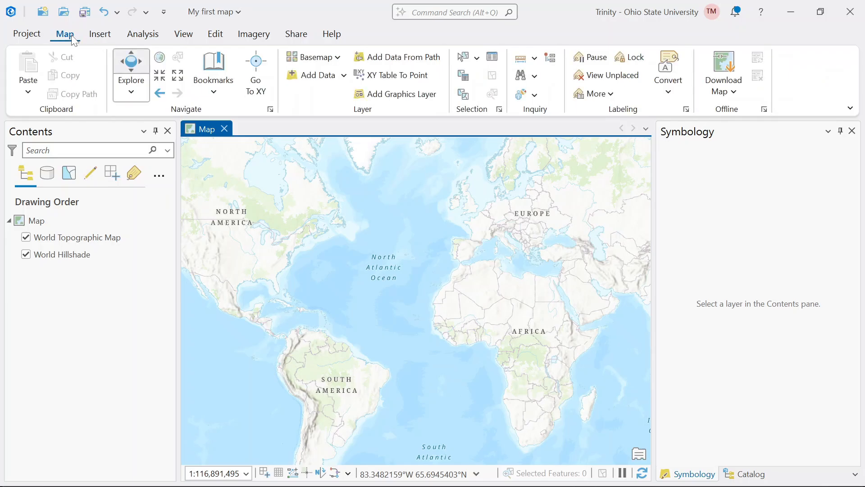
{"action": "left_click", "coordinate": [307, 58]}
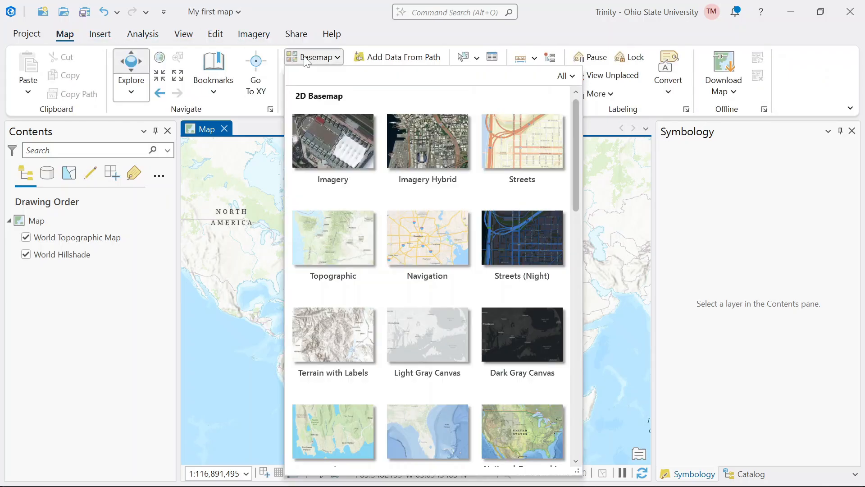
{"action": "left_click", "coordinate": [333, 141]}
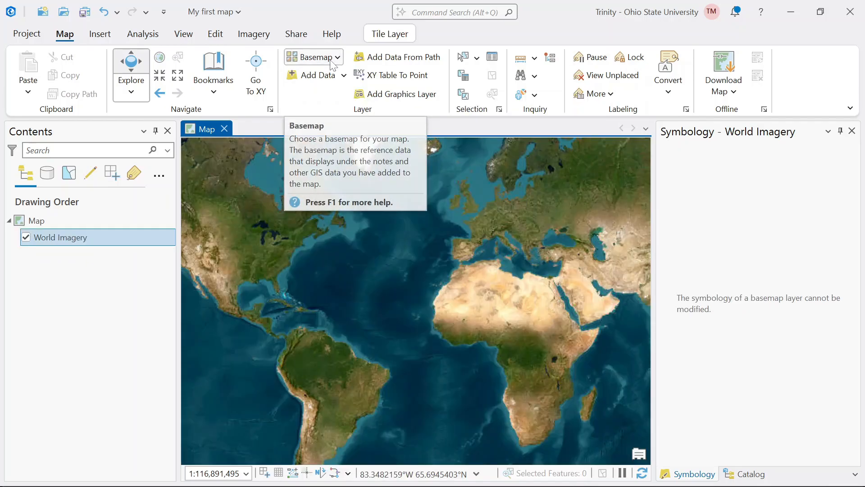
- Switch the map's basemap to OpenStreetMap Style
{"action": "left_click", "coordinate": [332, 63]}
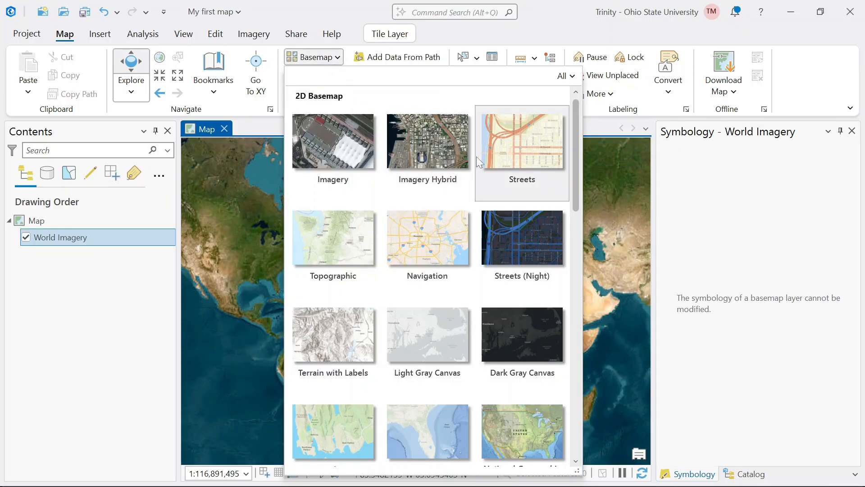
{"action": "scroll", "coordinate": [301, 343], "scroll_direction": "down", "scroll_amount": 10}
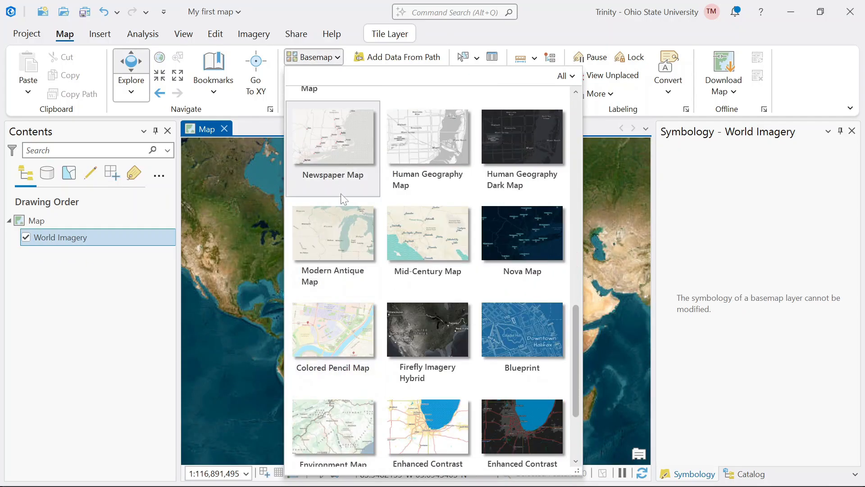
{"action": "scroll", "coordinate": [349, 249], "scroll_direction": "up", "scroll_amount": 6}
{"action": "scroll", "coordinate": [349, 248], "scroll_direction": "down", "scroll_amount": 6}
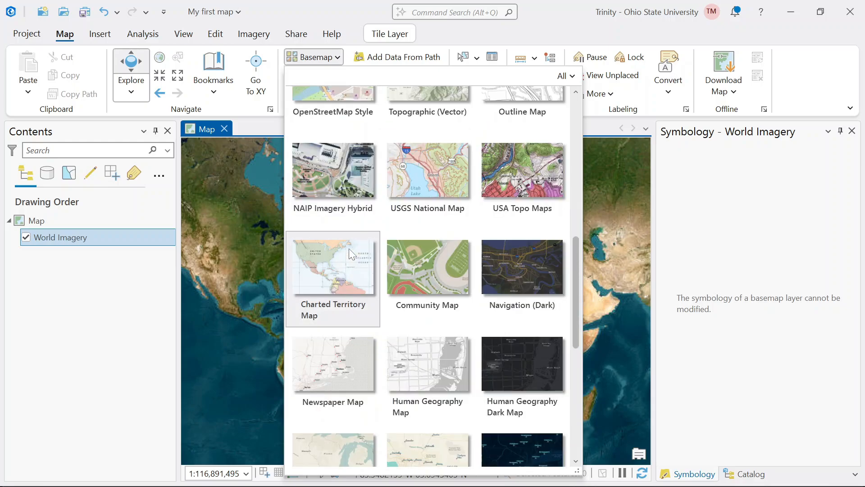
{"action": "left_click", "coordinate": [348, 110]}
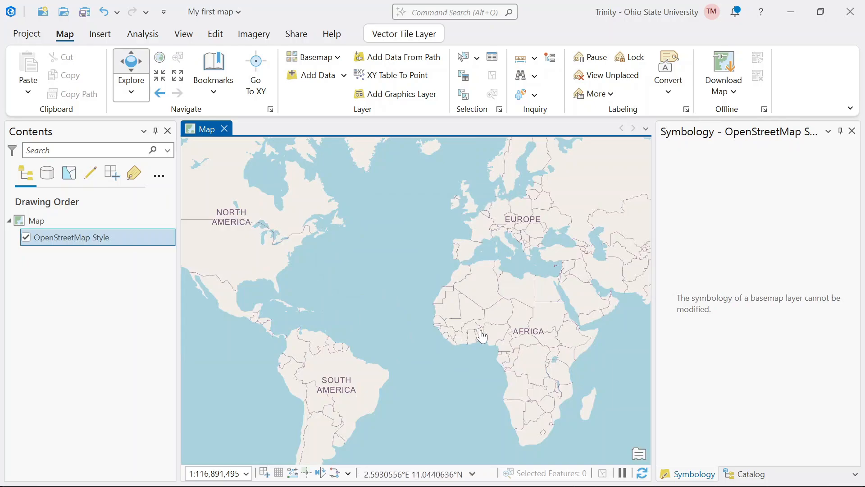
- Try a 50% transparency on the OpenStreetMap Style basemap layer
{"action": "scroll", "coordinate": [482, 335], "scroll_direction": "up", "scroll_amount": 6}
{"action": "left_click_drag", "start_coordinate": [482, 335], "coordinate": [458, 234]}
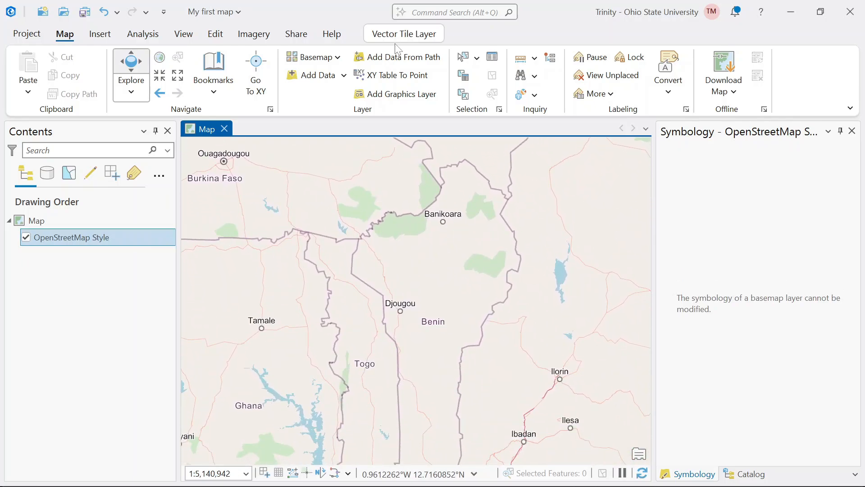
{"action": "left_click", "coordinate": [385, 37]}
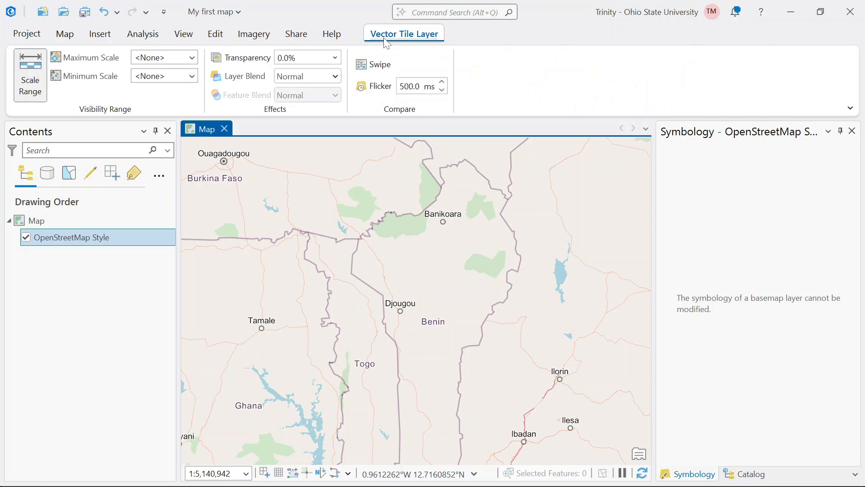
{"action": "left_click", "coordinate": [335, 58]}
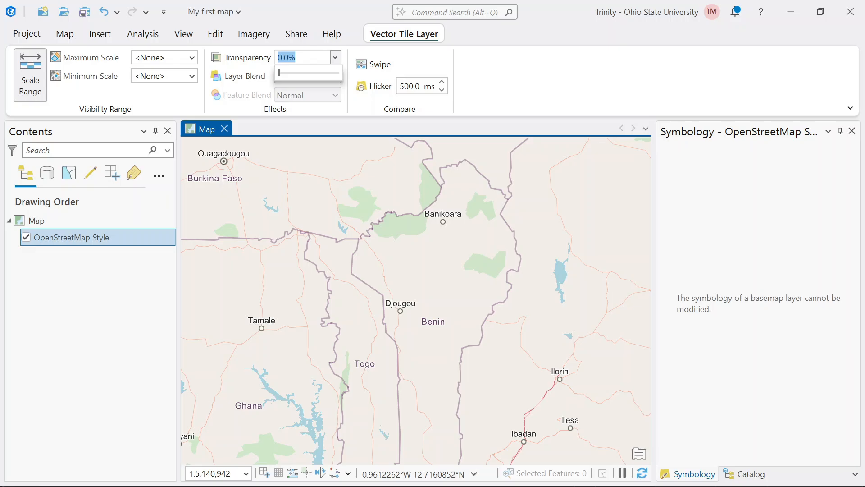
{"action": "type", "text": "50"}
{"action": "key", "text": "Return"}
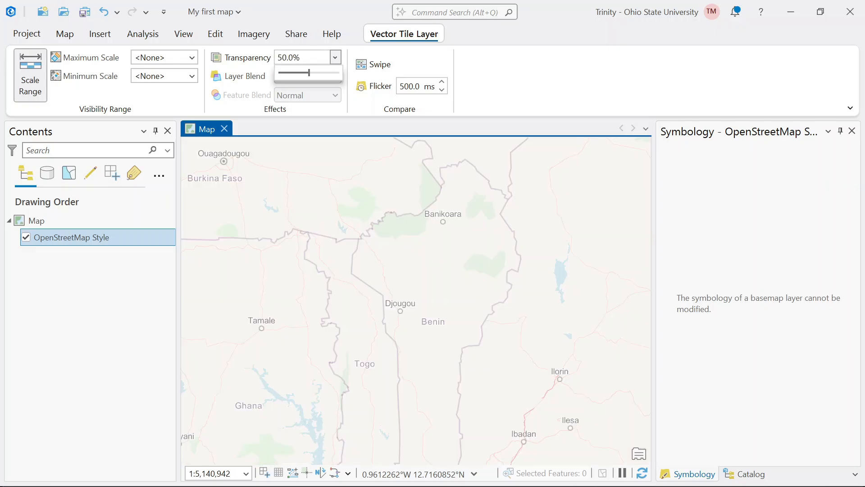
{"action": "double_click", "coordinate": [286, 57]}
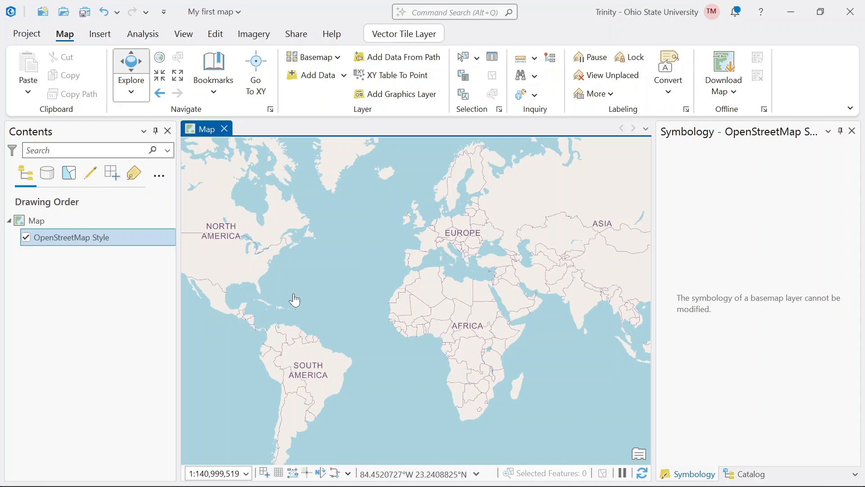
- Switch to Chrome and download the Admin 0 – Countries dataset from the Natural Earth page
{"action": "mouse_move", "coordinate": [536, 485]}
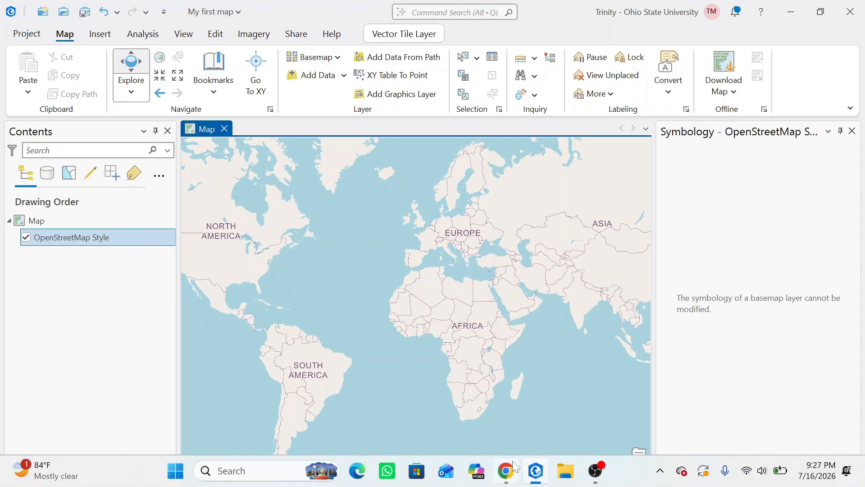
{"action": "left_click", "coordinate": [518, 392]}
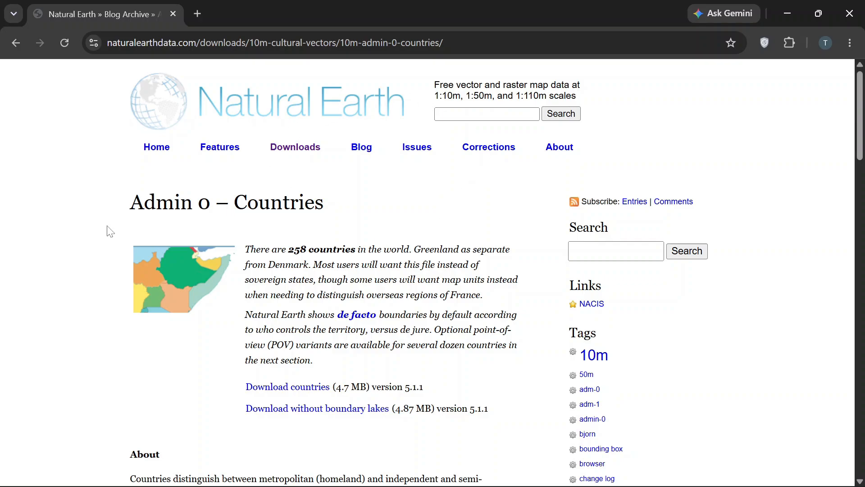
{"action": "scroll", "coordinate": [280, 232], "scroll_direction": "down", "scroll_amount": 4}
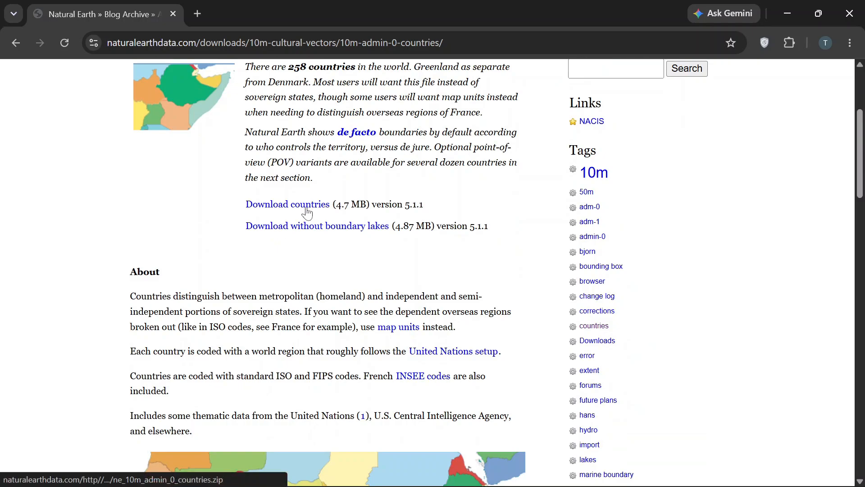
{"action": "left_click", "coordinate": [306, 209]}
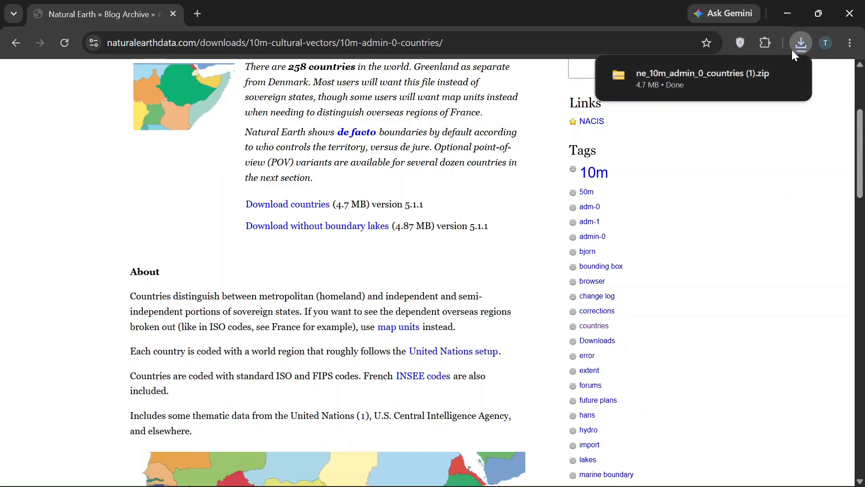
- Extract the downloaded ne_10m_admin_0_countries (1) archive to a folder of the same name in Downloads
{"action": "left_click", "coordinate": [721, 78]}
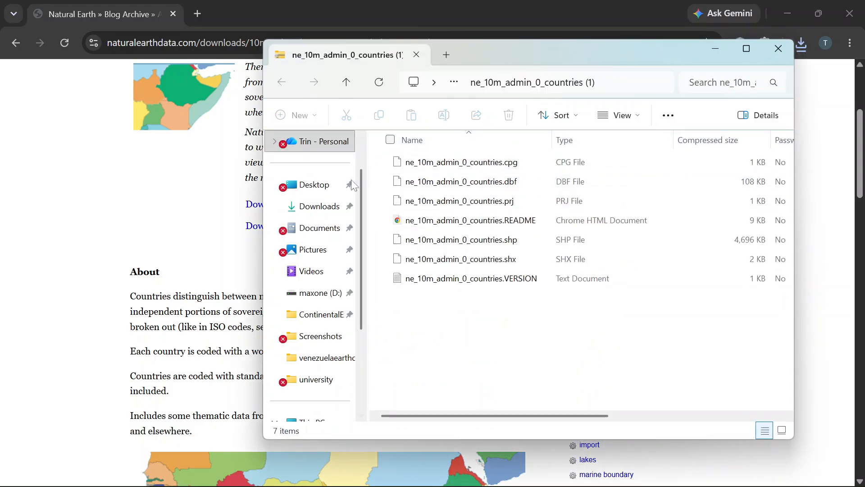
{"action": "left_click", "coordinate": [315, 207]}
{"action": "left_click", "coordinate": [507, 183]}
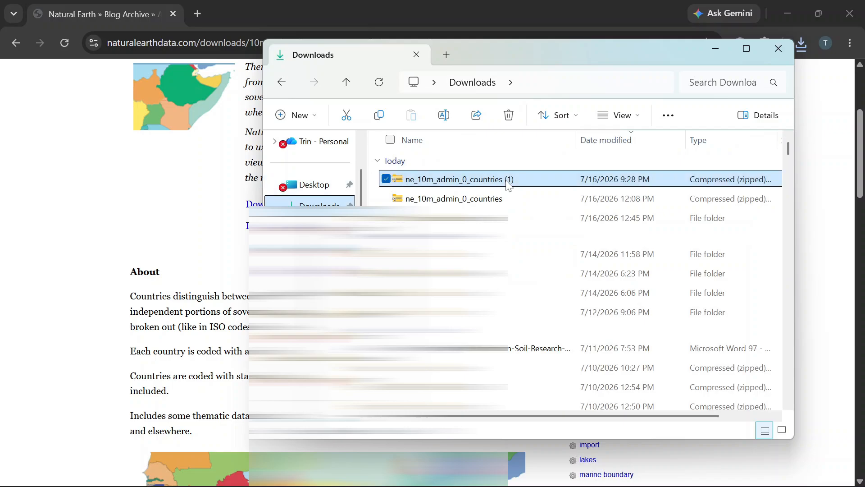
{"action": "right_click", "coordinate": [507, 184]}
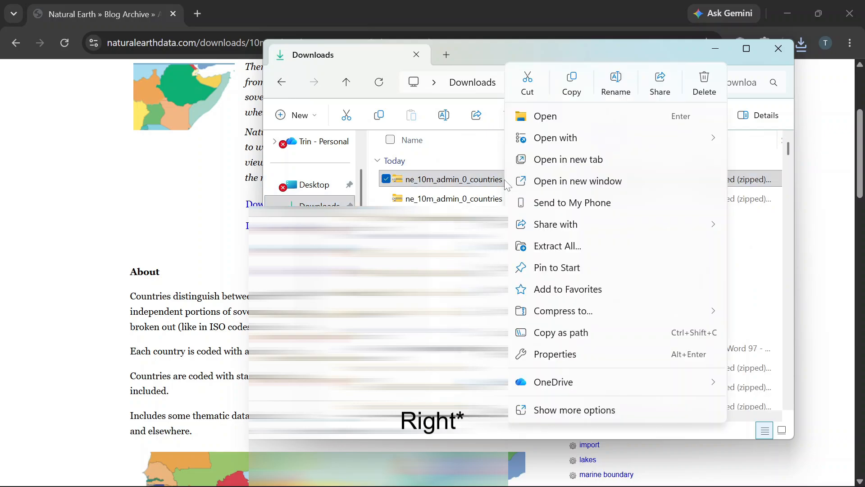
{"action": "left_click", "coordinate": [547, 247]}
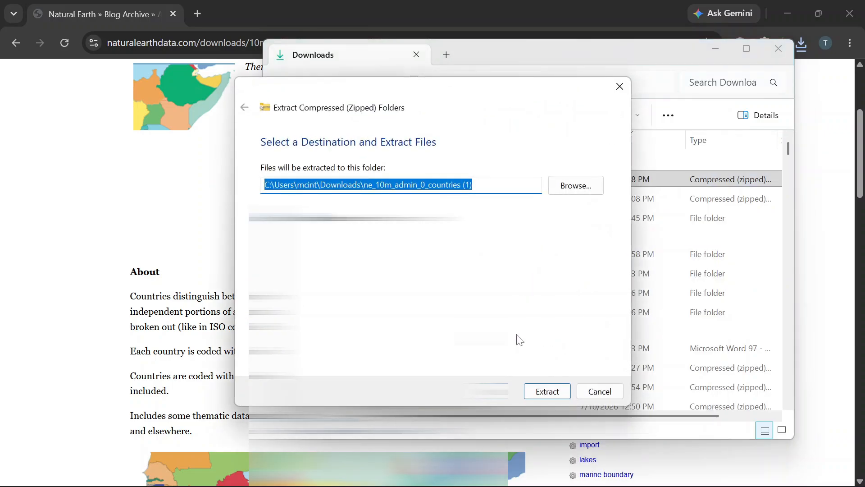
{"action": "left_click", "coordinate": [543, 390]}
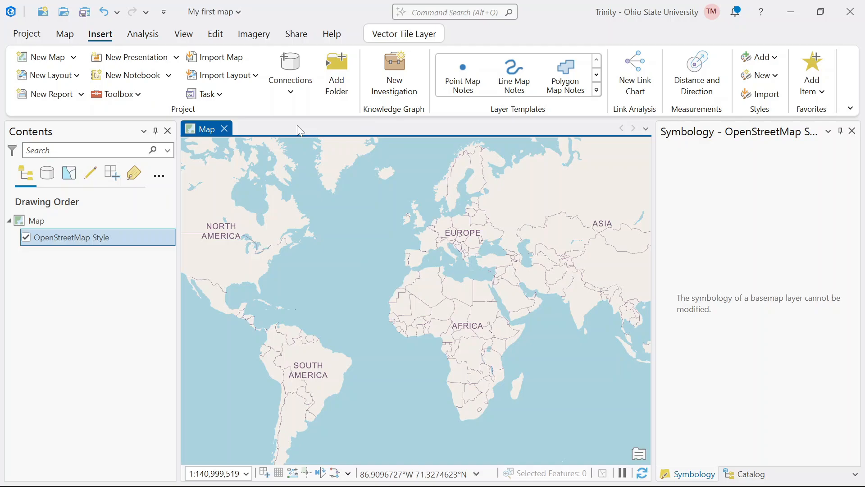
- Add the files from the ne_10m_admin_0_countries folder in Downloads to the ArcGIS Pro map's contents using File Explorer
{"action": "left_click", "coordinate": [336, 74]}
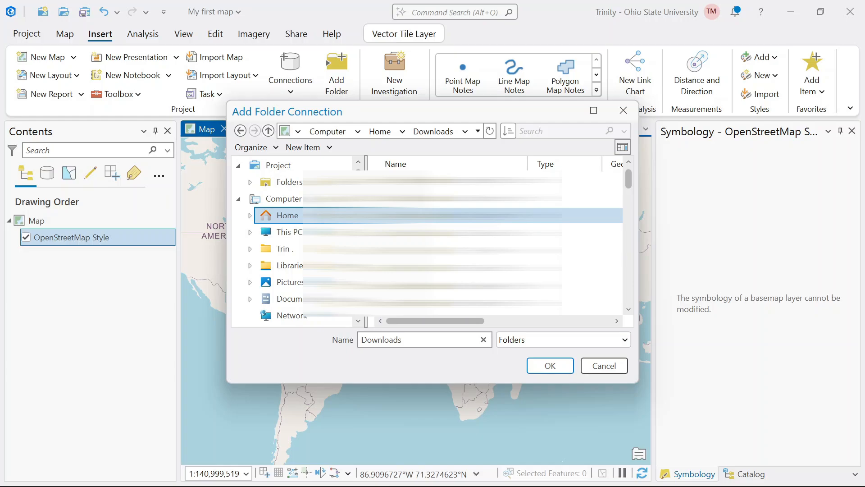
{"action": "left_click", "coordinate": [603, 363]}
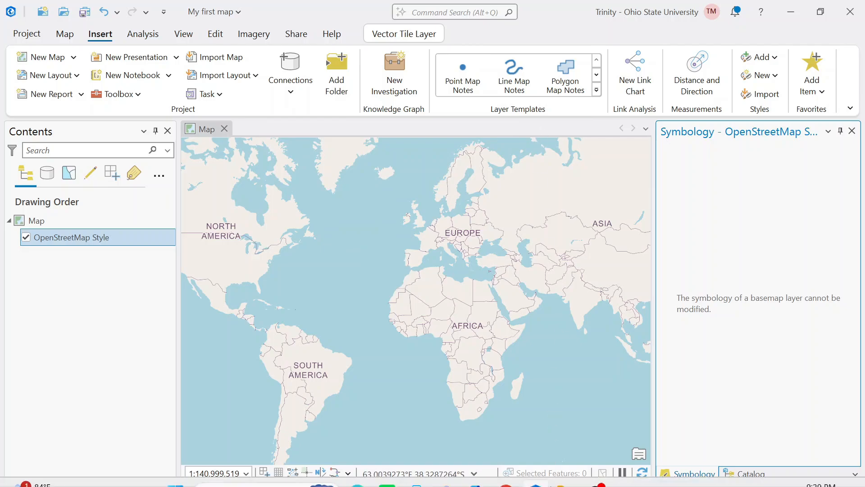
{"action": "mouse_move", "coordinate": [550, 485]}
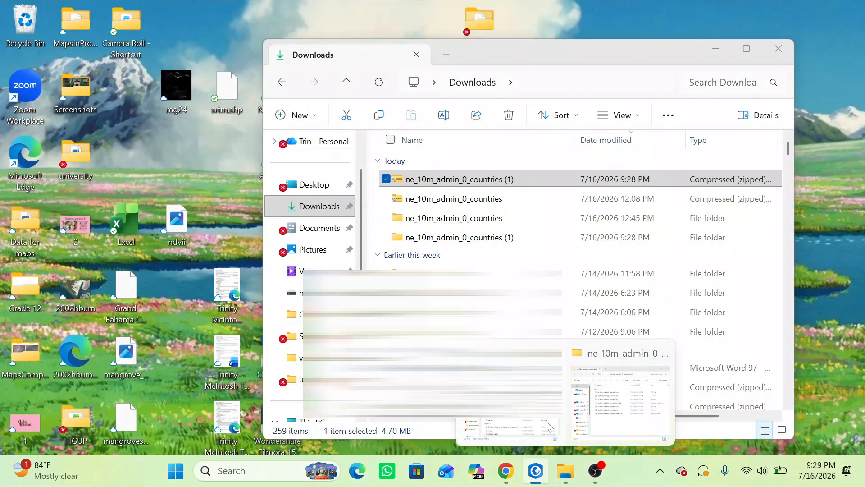
{"action": "left_click", "coordinate": [548, 426]}
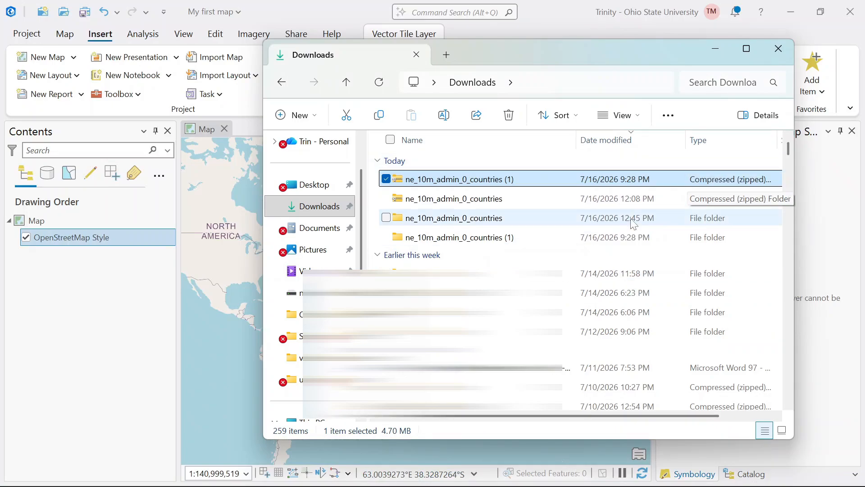
{"action": "double_click", "coordinate": [549, 223]}
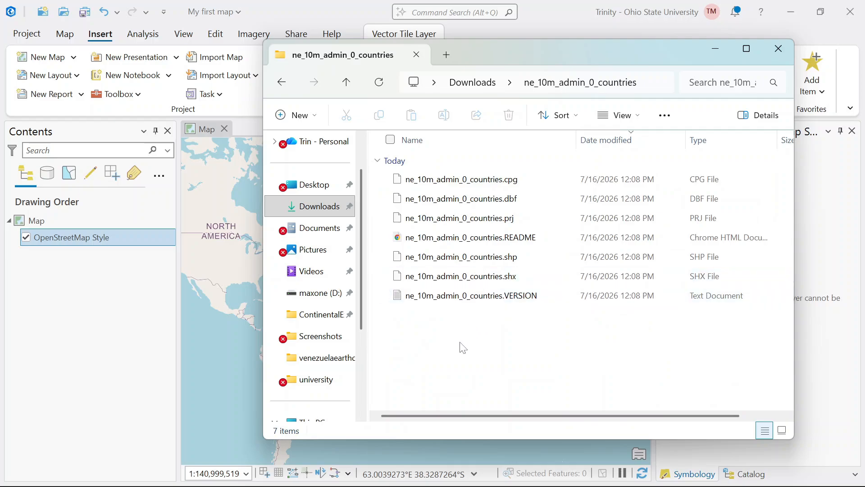
{"action": "left_click_drag", "start_coordinate": [463, 347], "coordinate": [130, 261]}
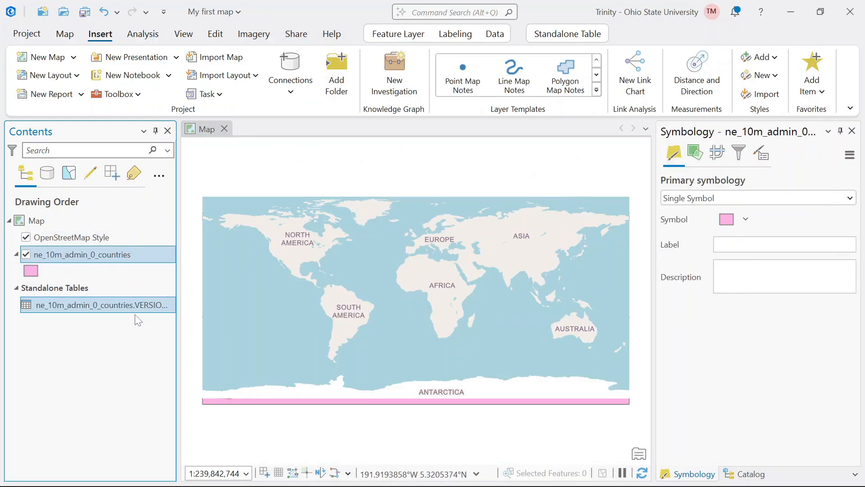
- Select the ne_10m_admin_0_countries layer and hide the OpenStreetMap Style basemap
{"action": "left_click", "coordinate": [130, 308]}
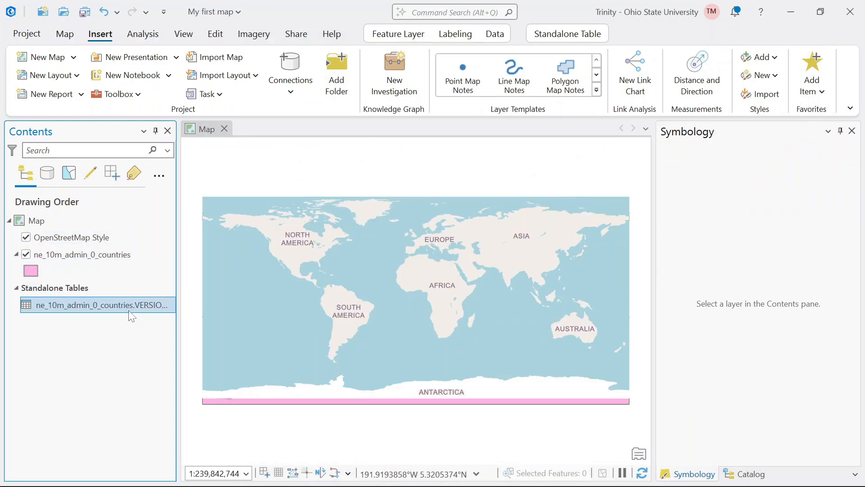
{"action": "left_click", "coordinate": [107, 252]}
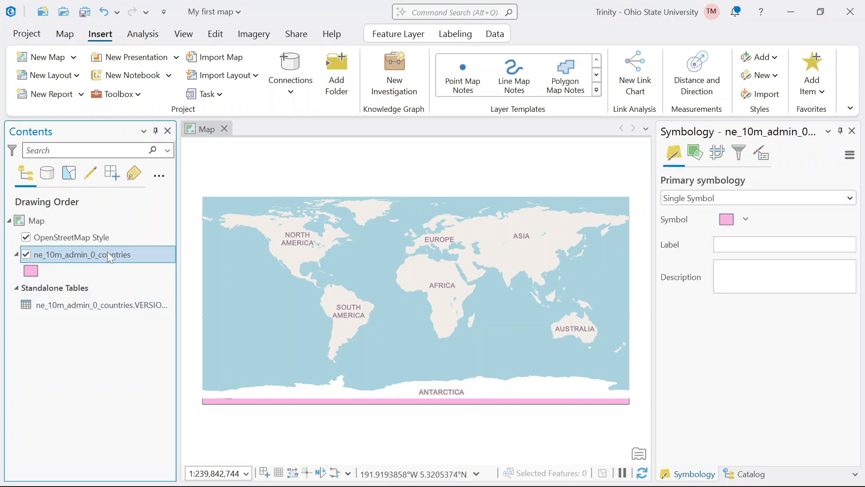
{"action": "left_click", "coordinate": [26, 237]}
- Open the attribute table of the ne_10m_admin_0_countries layer and examine its population and economy fields
{"action": "right_click", "coordinate": [42, 255]}
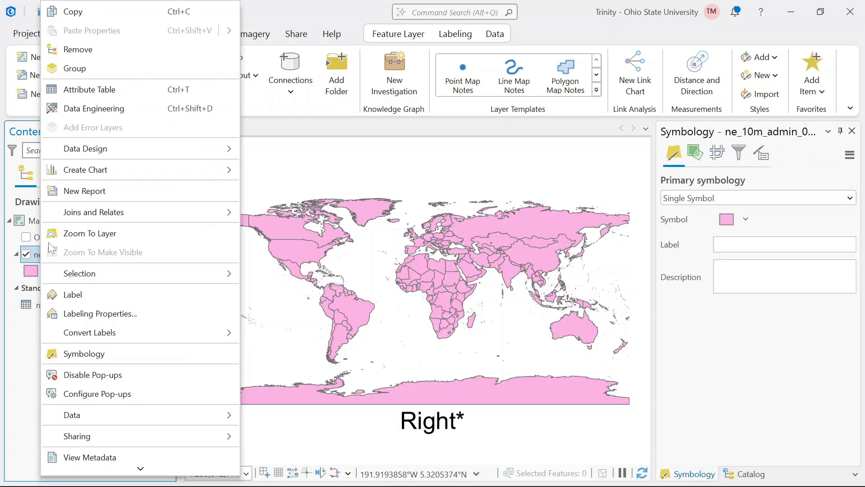
{"action": "left_click", "coordinate": [127, 93]}
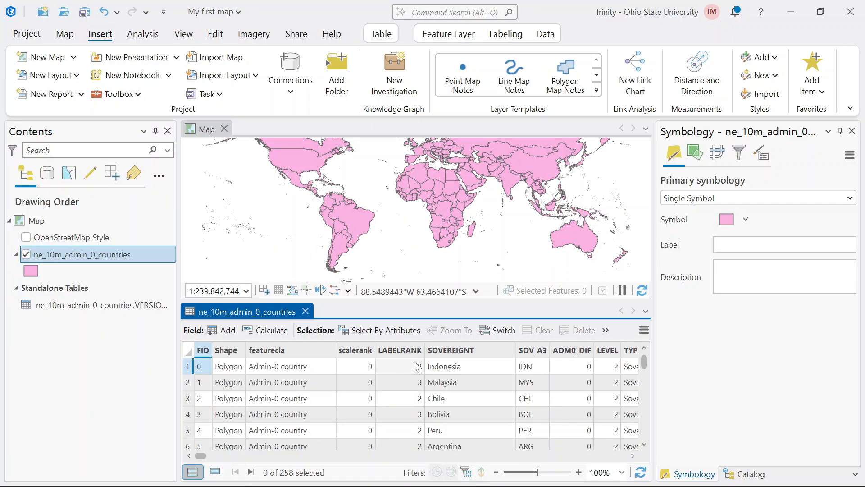
{"action": "scroll", "coordinate": [518, 378], "scroll_direction": "right", "scroll_amount": 5}
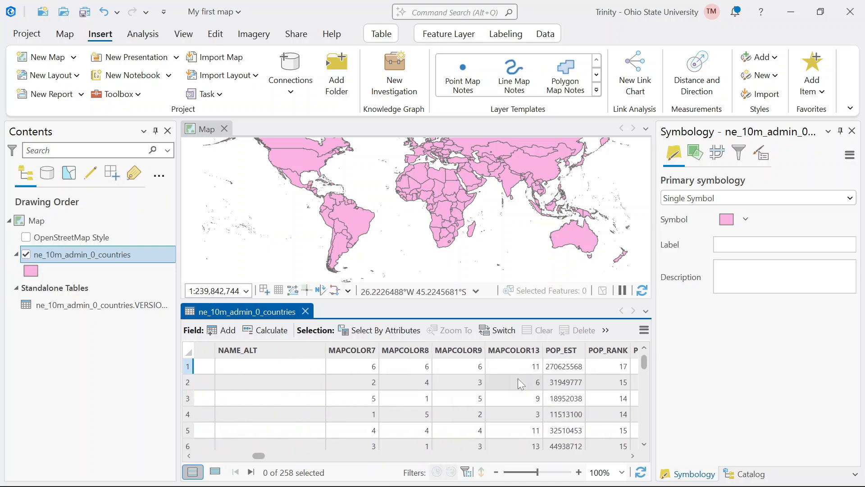
{"action": "scroll", "coordinate": [518, 380], "scroll_direction": "right", "scroll_amount": 5}
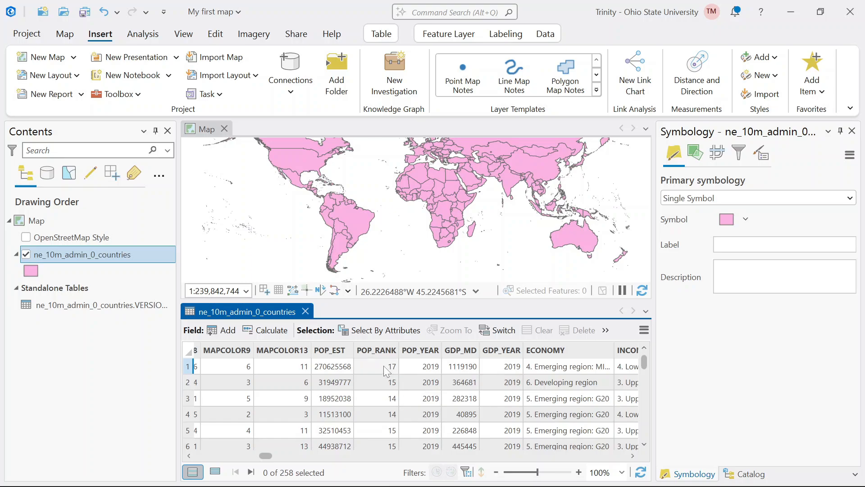
- Sort the countries attribute table by the POP_RANK field in ascending order
{"action": "scroll", "coordinate": [388, 383], "scroll_direction": "down", "scroll_amount": 20}
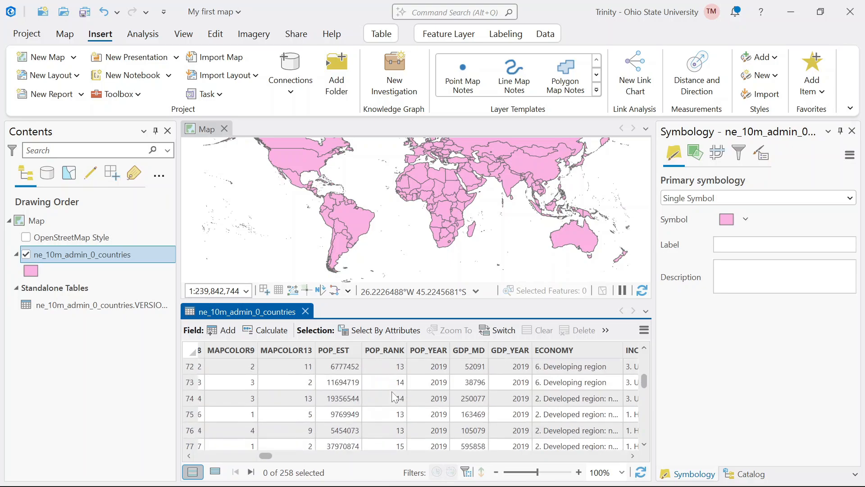
{"action": "scroll", "coordinate": [395, 397], "scroll_direction": "down", "scroll_amount": 2}
{"action": "scroll", "coordinate": [394, 397], "scroll_direction": "down", "scroll_amount": 20}
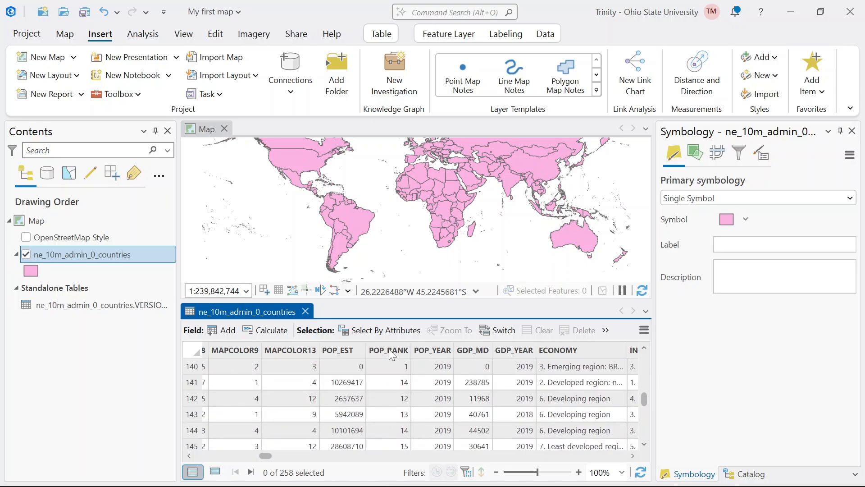
{"action": "double_click", "coordinate": [388, 348]}
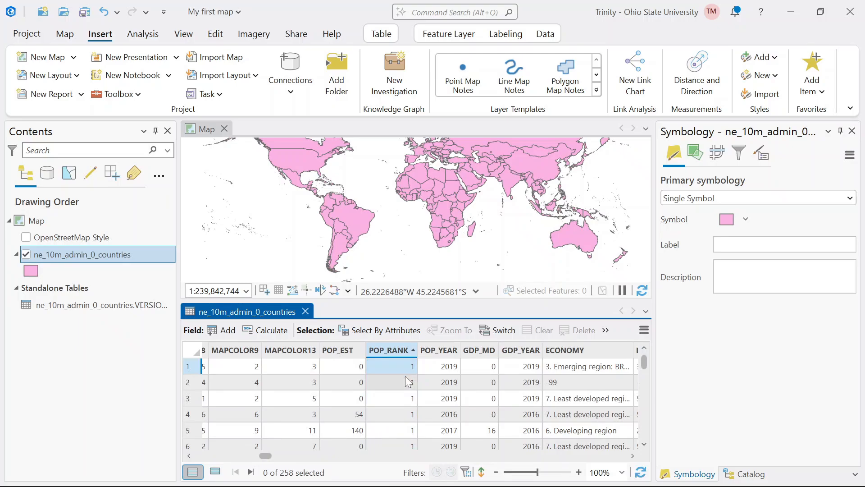
- Examine which countries have the lowest and highest population ranks in the sorted table, and close the attribute table
{"action": "scroll", "coordinate": [407, 382], "scroll_direction": "left", "scroll_amount": 15}
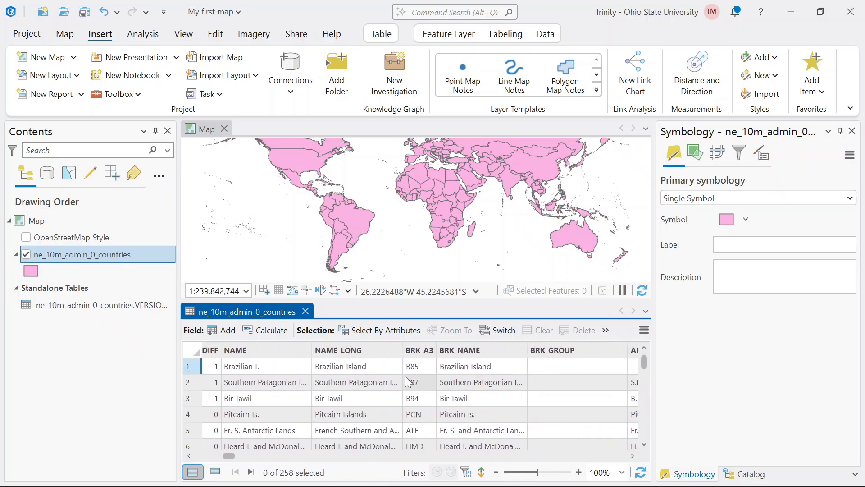
{"action": "scroll", "coordinate": [405, 376], "scroll_direction": "left", "scroll_amount": 6}
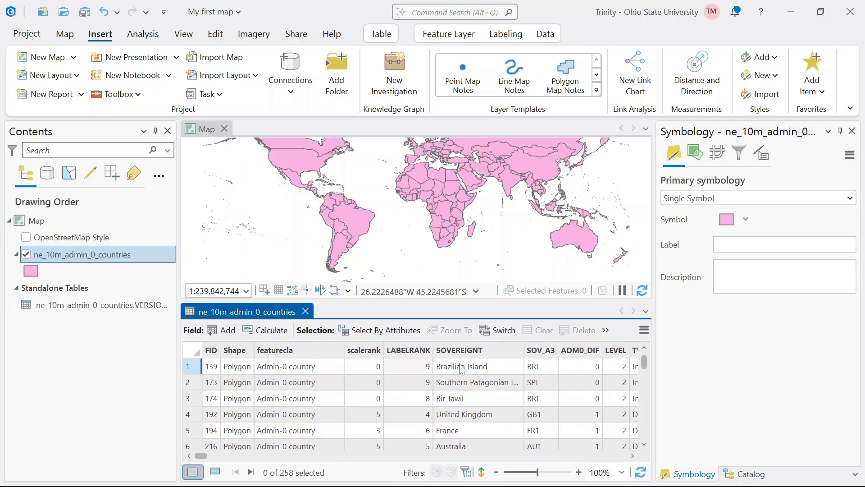
{"action": "scroll", "coordinate": [490, 370], "scroll_direction": "right", "scroll_amount": 2}
{"action": "scroll", "coordinate": [490, 370], "scroll_direction": "right", "scroll_amount": 3}
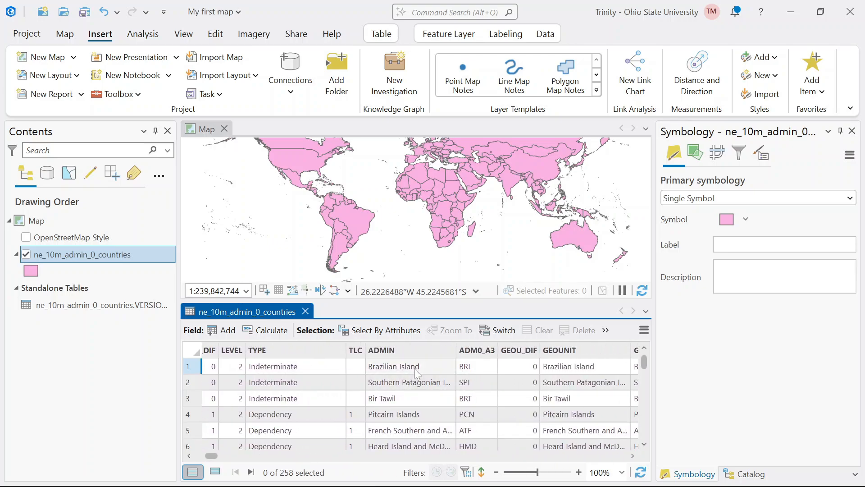
{"action": "scroll", "coordinate": [411, 383], "scroll_direction": "down", "scroll_amount": 20}
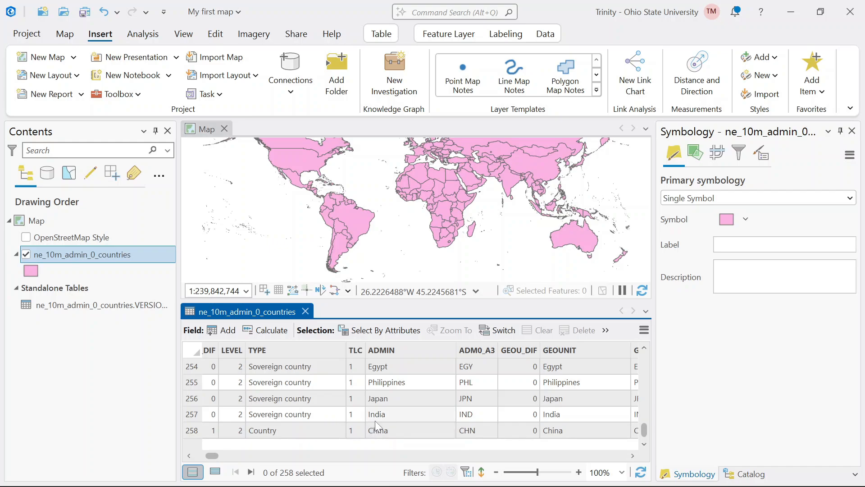
{"action": "left_click", "coordinate": [305, 312]}
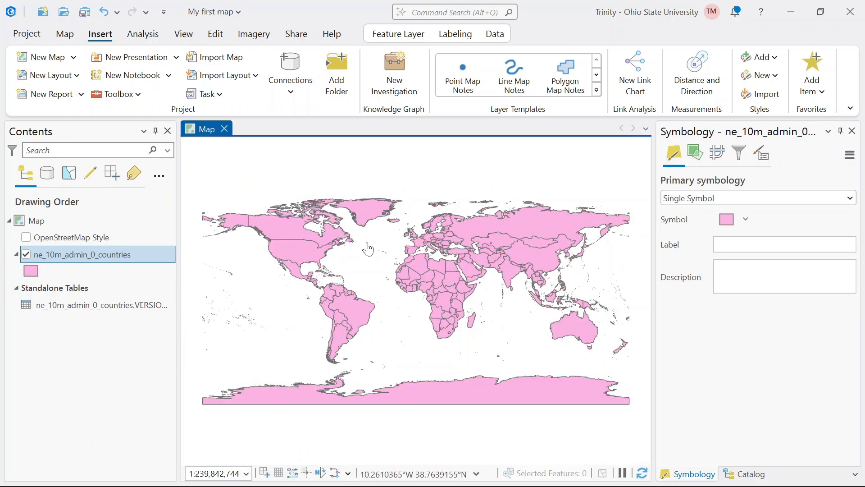
- Reopen the symbology settings of the ne_10m_admin_0_countries layer and set its primary symbology to Unique Values
{"action": "left_click", "coordinate": [852, 131]}
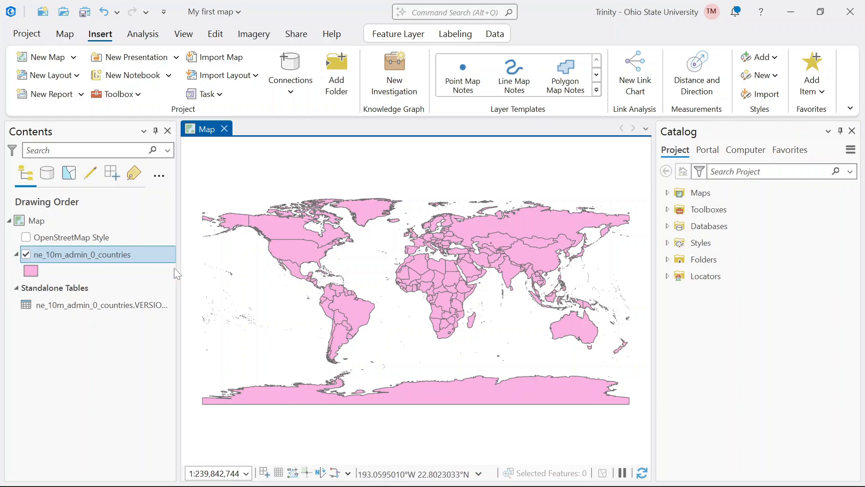
{"action": "right_click", "coordinate": [130, 255]}
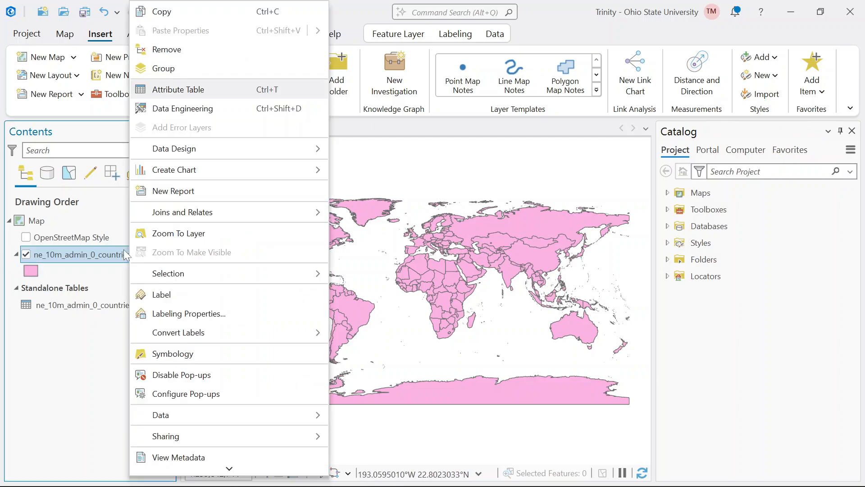
{"action": "left_click", "coordinate": [194, 356]}
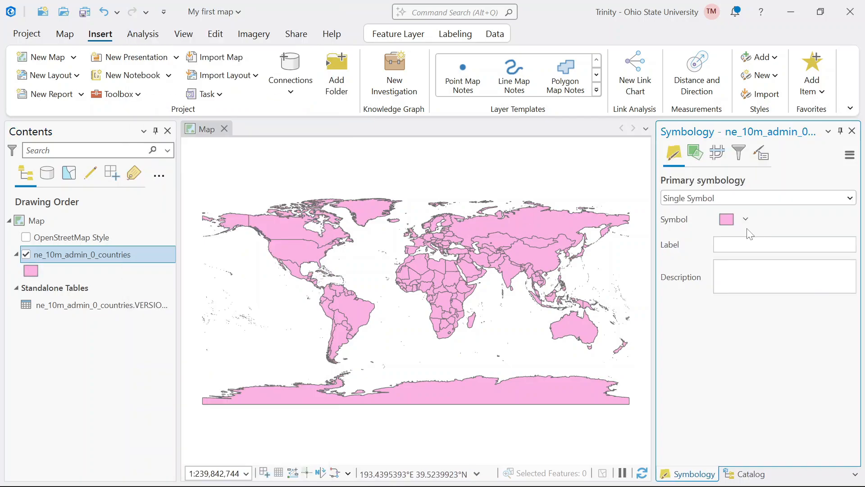
{"action": "left_click", "coordinate": [695, 204]}
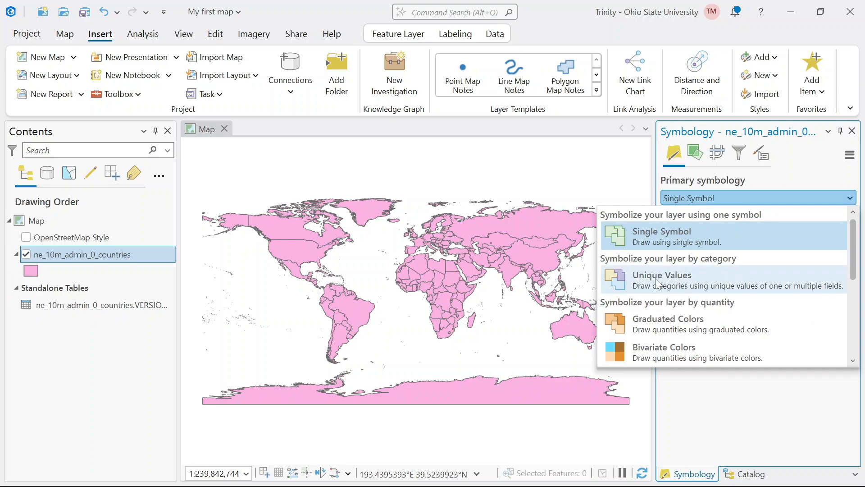
{"action": "left_click", "coordinate": [676, 283]}
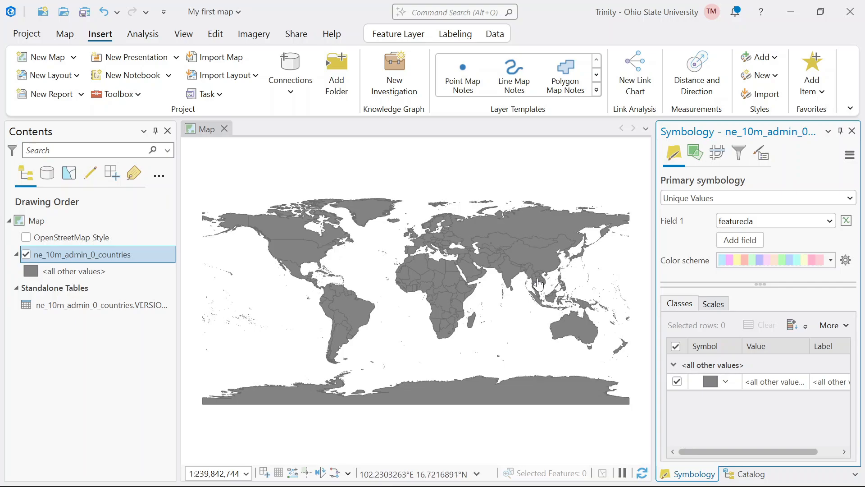
- Symbolize the countries by the POP_RANK field and check the resulting class legend down to its last entry
{"action": "left_click", "coordinate": [758, 222]}
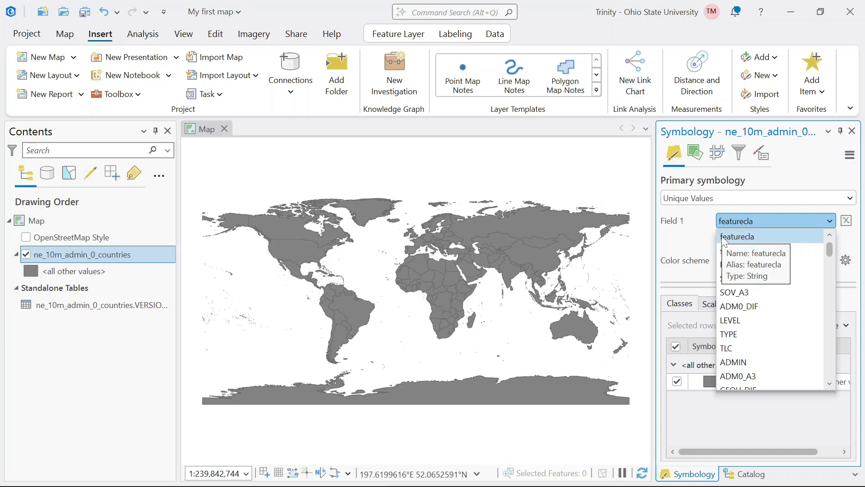
{"action": "left_click", "coordinate": [830, 384]}
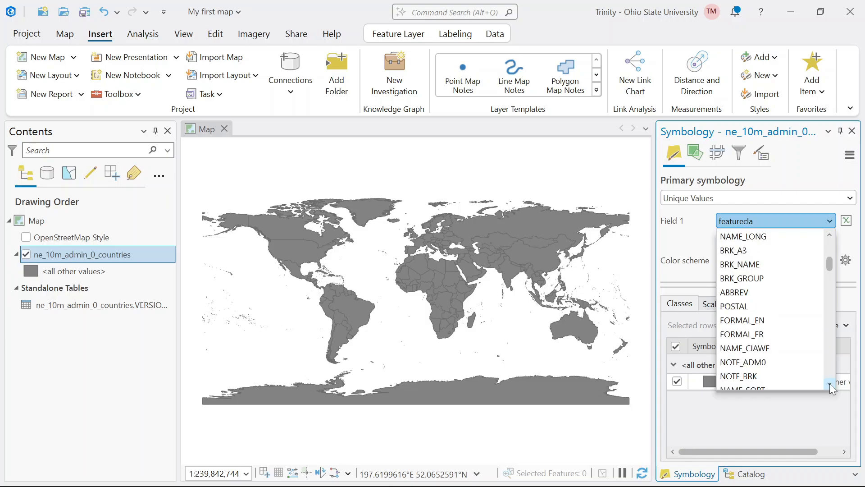
{"action": "left_click", "coordinate": [830, 384]}
{"action": "left_click", "coordinate": [830, 384]}
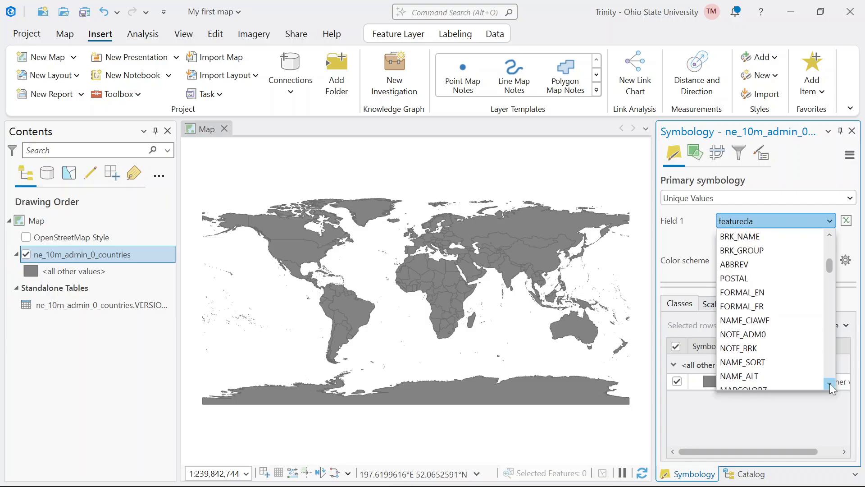
{"action": "left_click", "coordinate": [830, 384]}
{"action": "left_click", "coordinate": [831, 384]}
{"action": "left_click", "coordinate": [830, 384]}
{"action": "left_click", "coordinate": [830, 383]}
{"action": "left_click", "coordinate": [830, 384]}
{"action": "left_click", "coordinate": [830, 384]}
{"action": "left_click", "coordinate": [830, 384]}
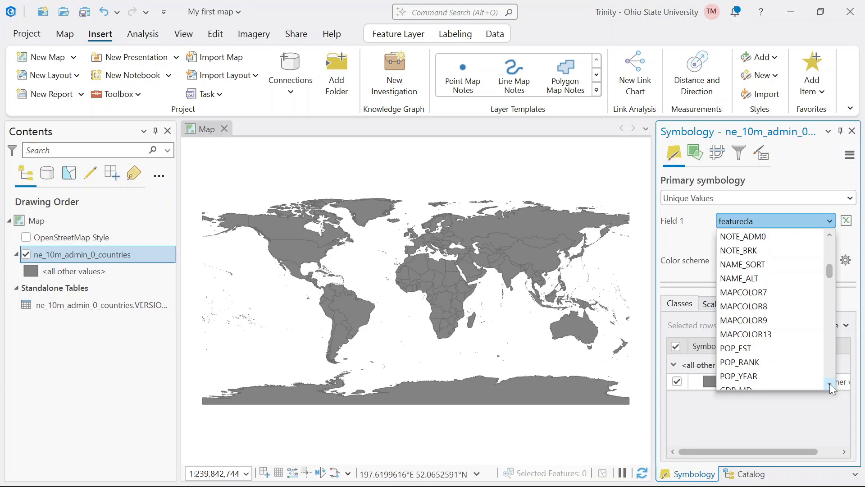
{"action": "left_click", "coordinate": [746, 363]}
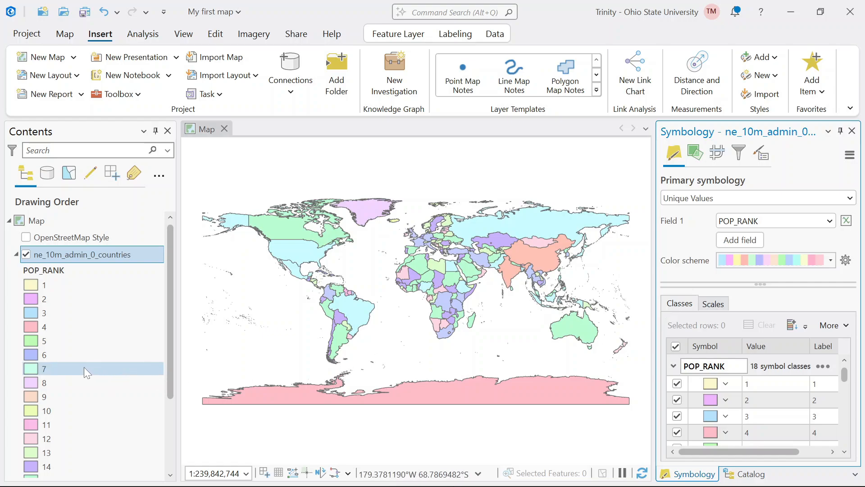
{"action": "scroll", "coordinate": [84, 367], "scroll_direction": "down", "scroll_amount": 3}
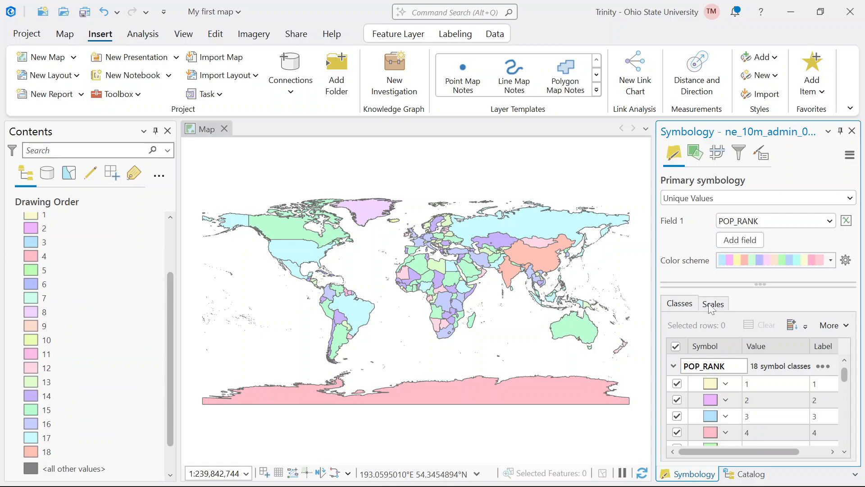
- Apply the Magma color scheme from the full color scheme gallery to the POP_RANK classes
{"action": "left_click", "coordinate": [754, 261]}
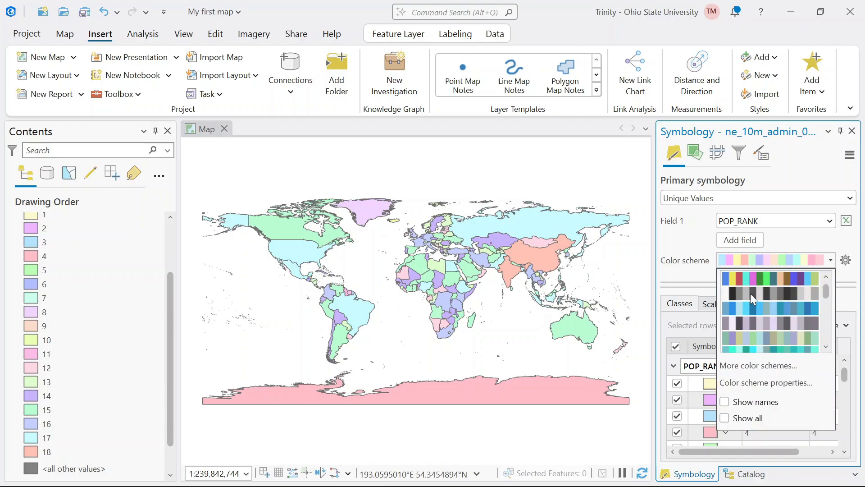
{"action": "scroll", "coordinate": [751, 293], "scroll_direction": "down", "scroll_amount": 5}
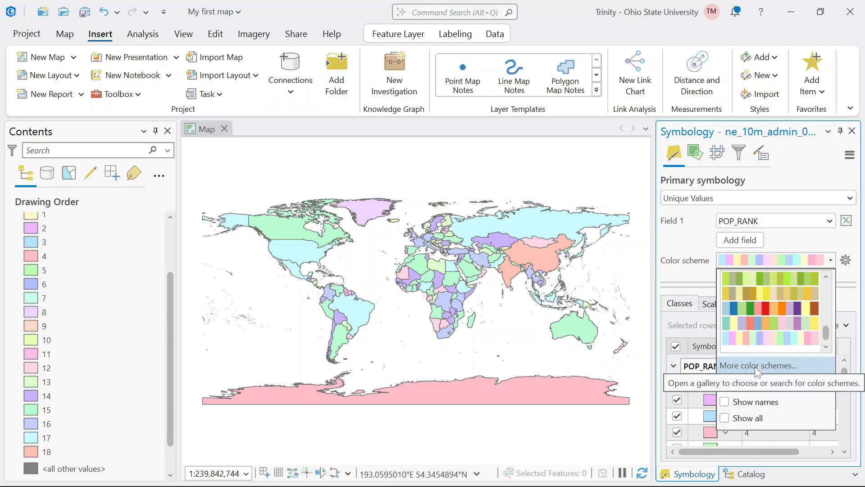
{"action": "left_click", "coordinate": [754, 365]}
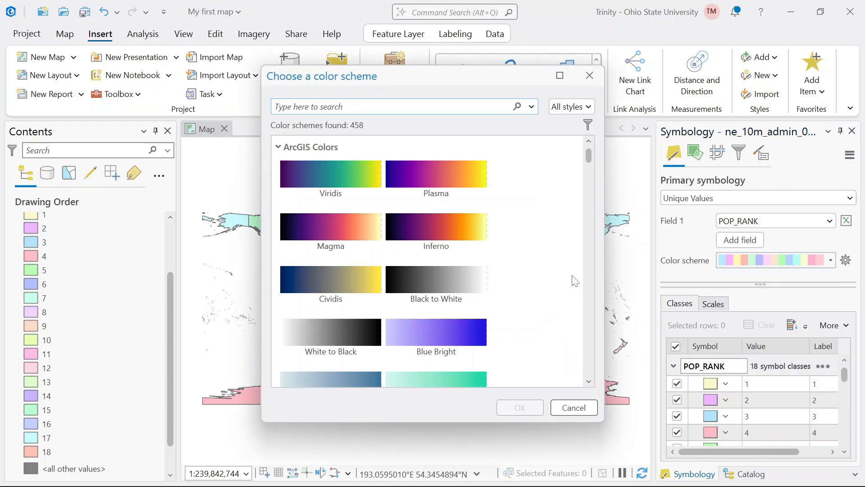
{"action": "scroll", "coordinate": [448, 267], "scroll_direction": "down", "scroll_amount": 5}
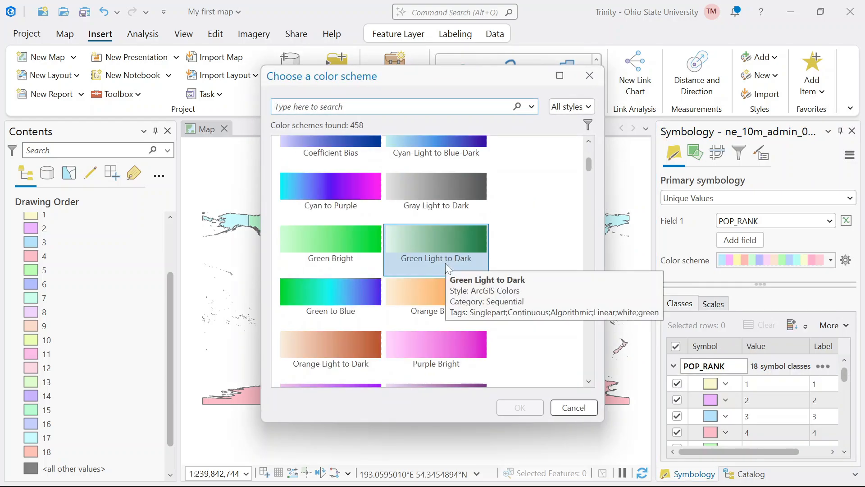
{"action": "double_click", "coordinate": [445, 263]}
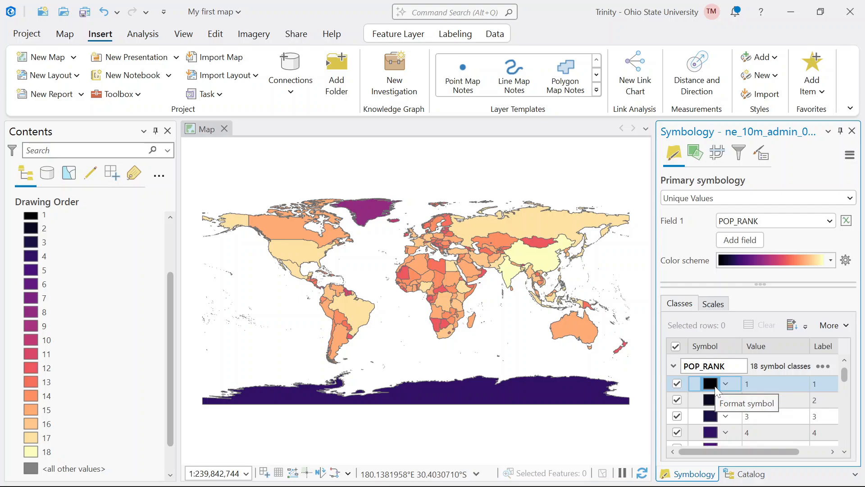
- Compare the colors of the lowest and highest POP_RANK classes with the countries shown on the map
{"action": "left_click_drag", "start_coordinate": [844, 375], "coordinate": [844, 441]}
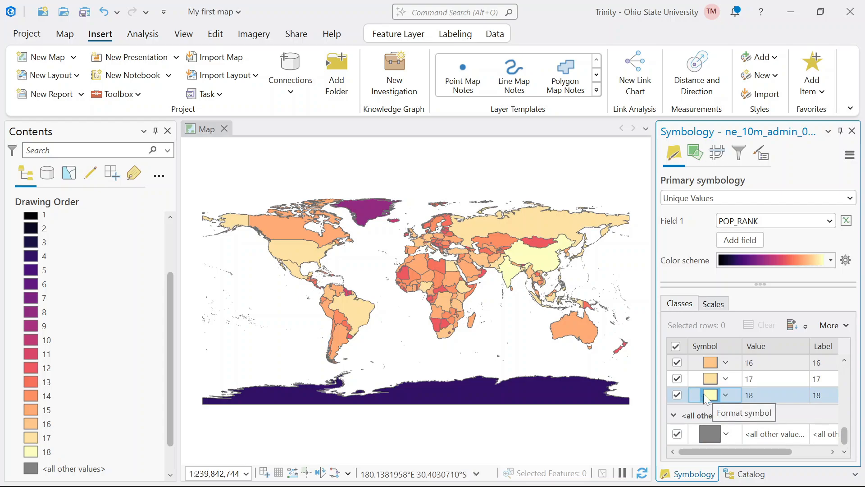
{"action": "scroll", "coordinate": [540, 267], "scroll_direction": "up", "scroll_amount": 1}
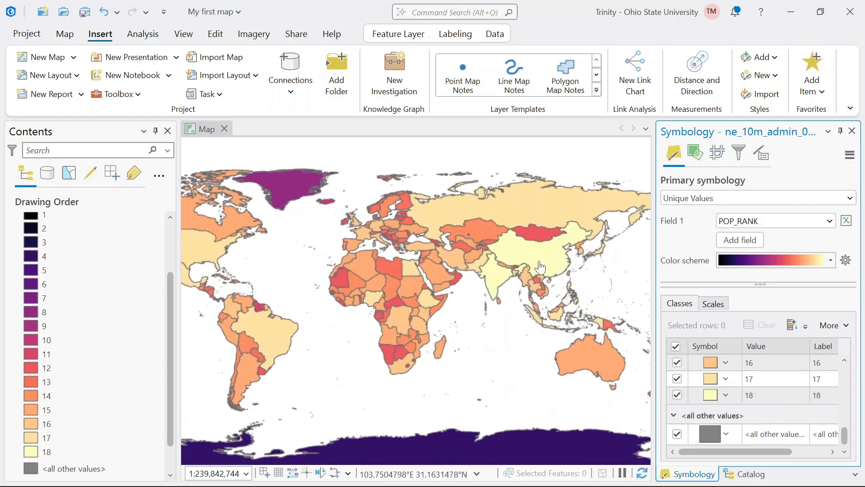
{"action": "scroll", "coordinate": [540, 266], "scroll_direction": "up", "scroll_amount": 2}
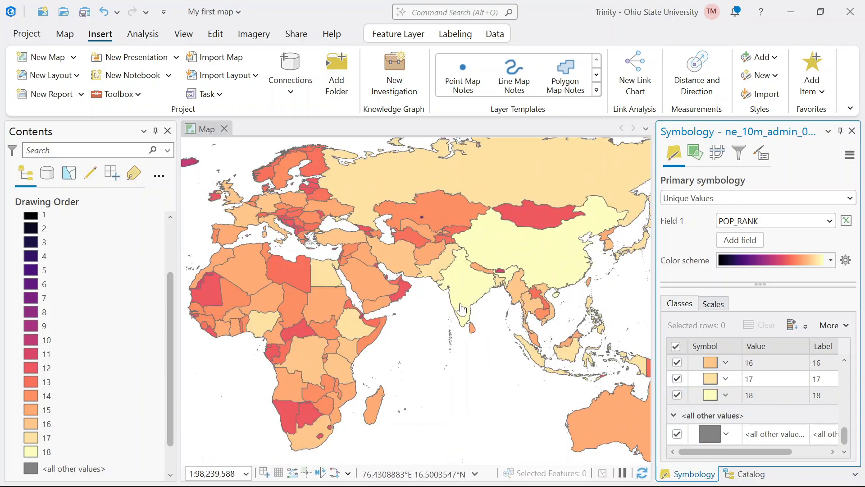
{"action": "scroll", "coordinate": [460, 309], "scroll_direction": "down", "scroll_amount": 3}
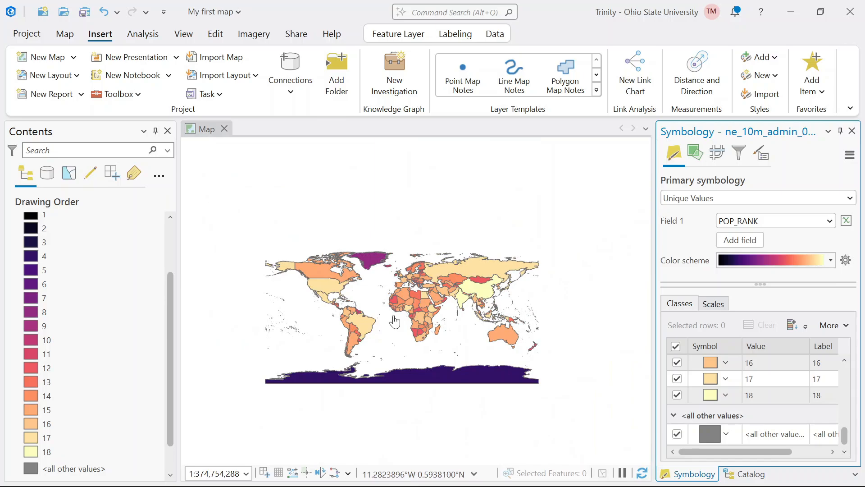
{"action": "scroll", "coordinate": [395, 321], "scroll_direction": "up", "scroll_amount": 2}
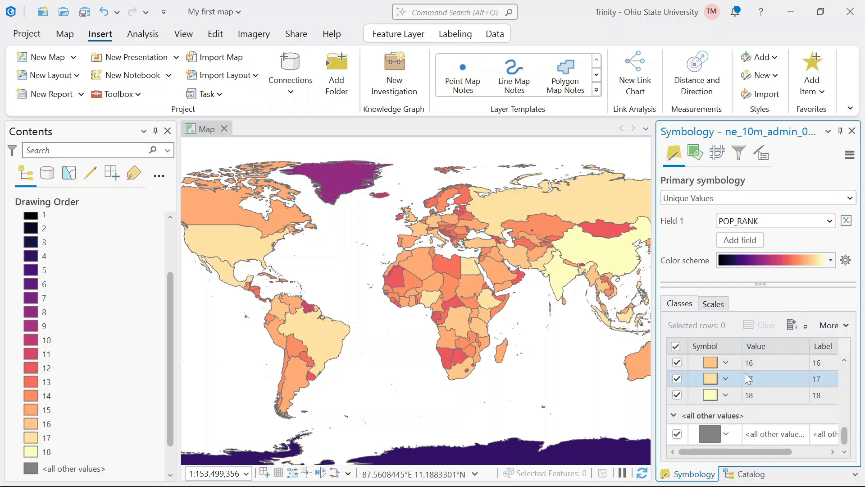
- Open the shared formatting properties for all POP_RANK class symbols at once
{"action": "left_click", "coordinate": [712, 364]}
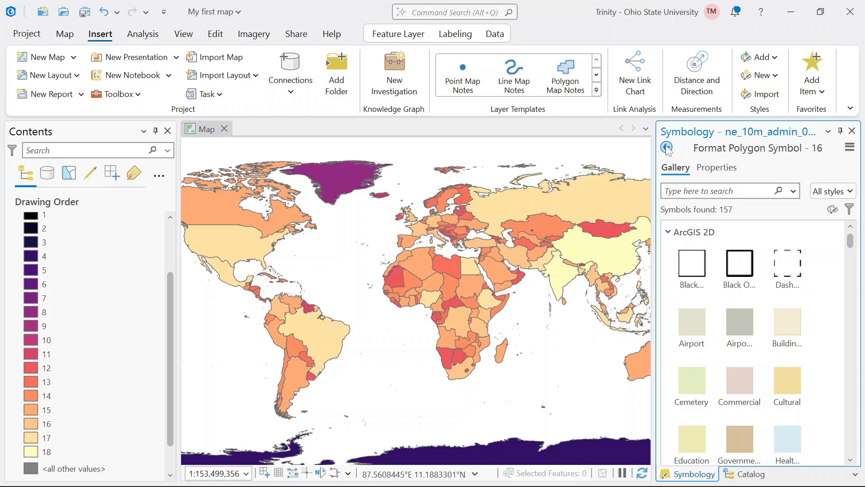
{"action": "left_click", "coordinate": [667, 147]}
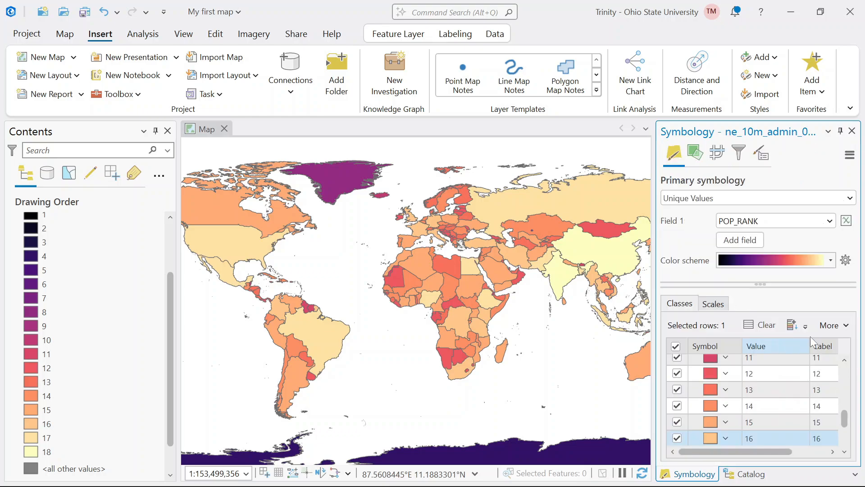
{"action": "left_click", "coordinate": [833, 325]}
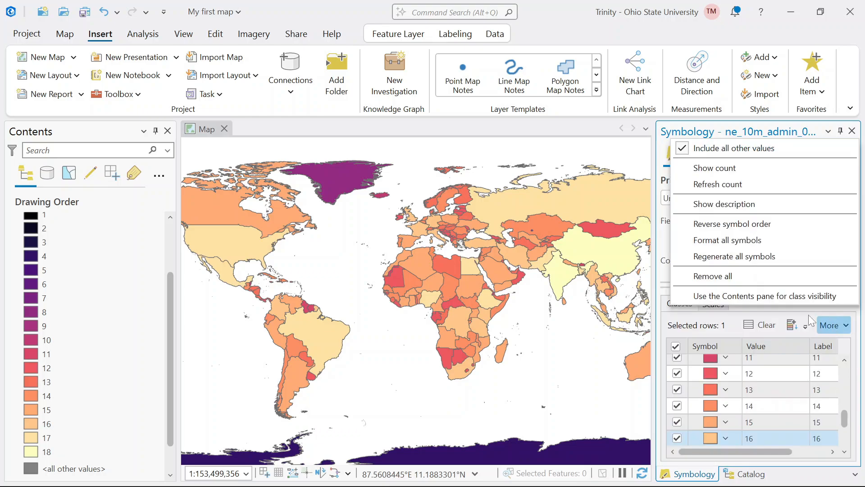
{"action": "left_click", "coordinate": [735, 241]}
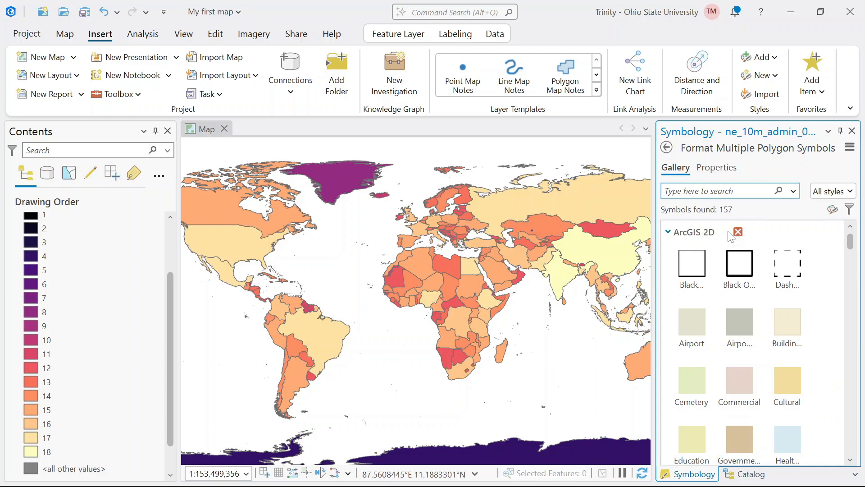
{"action": "left_click", "coordinate": [716, 170]}
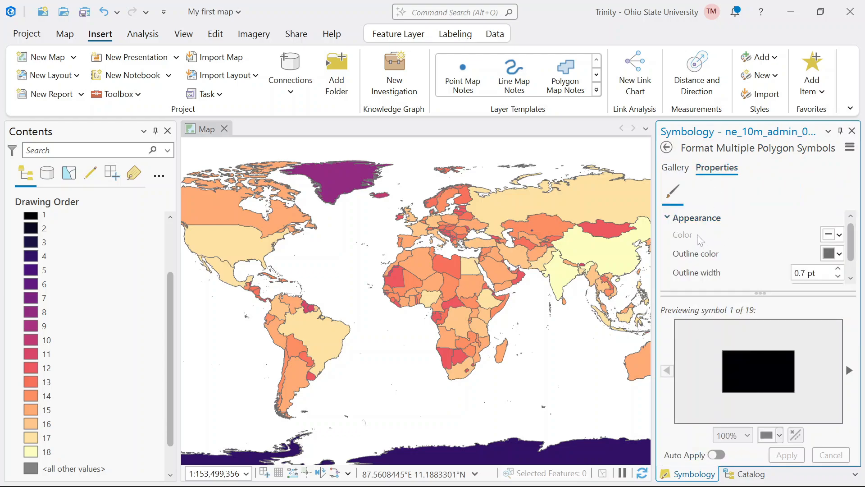
- Apply a white outline color to all the class symbols
{"action": "left_click", "coordinate": [826, 252]}
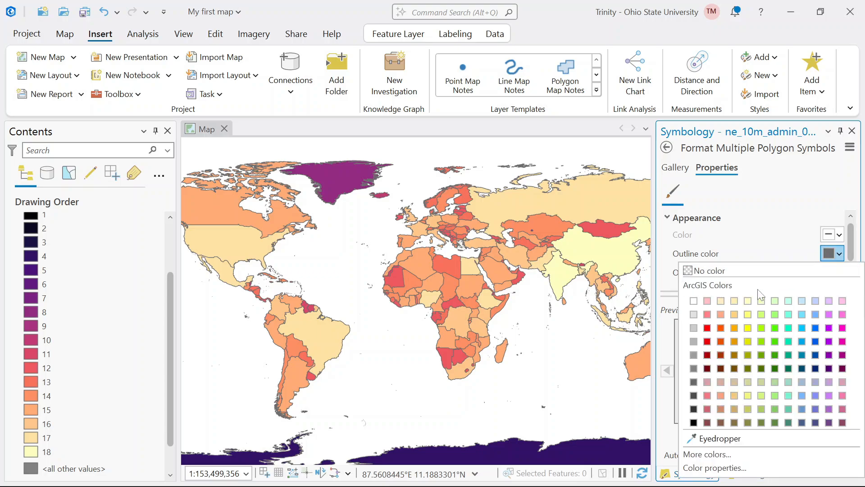
{"action": "left_click", "coordinate": [694, 301]}
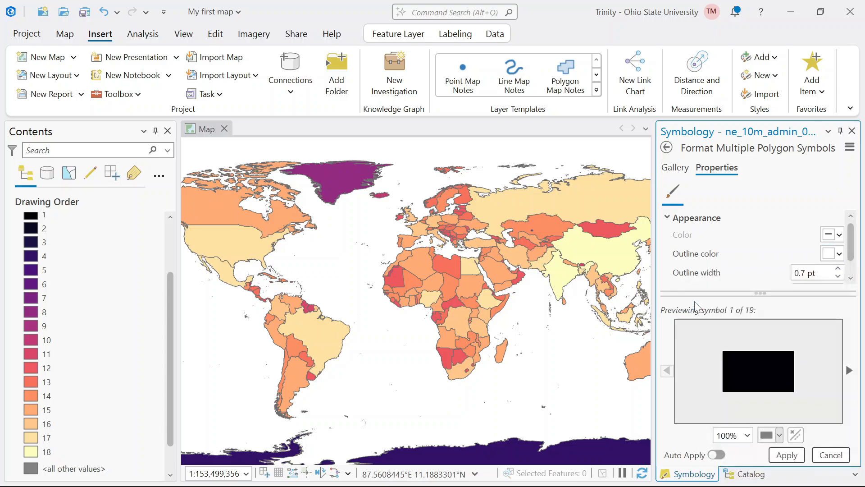
{"action": "left_click", "coordinate": [779, 456]}
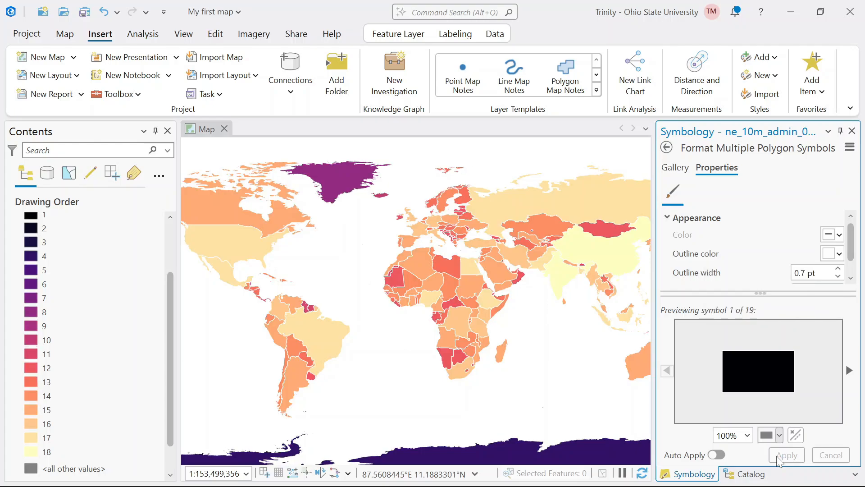
- Apply a dark gray outline 0.9 pt wide to all class symbols and return to the primary symbology settings
{"action": "left_click", "coordinate": [829, 260]}
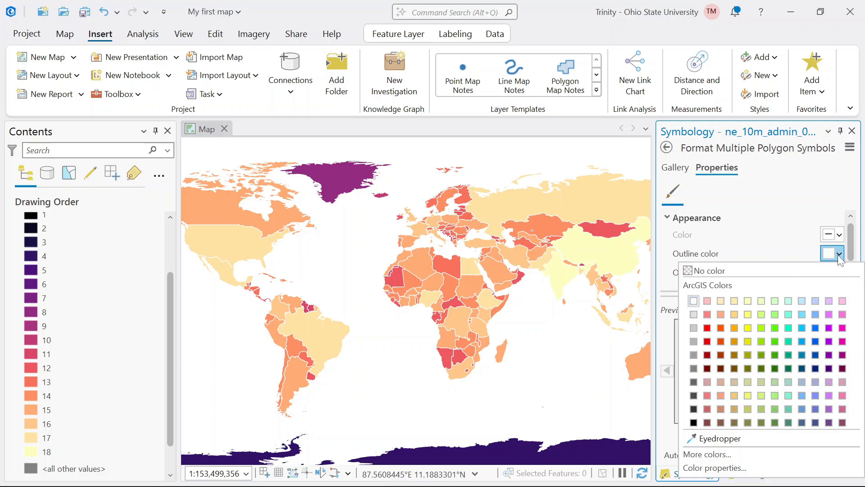
{"action": "left_click", "coordinate": [693, 382]}
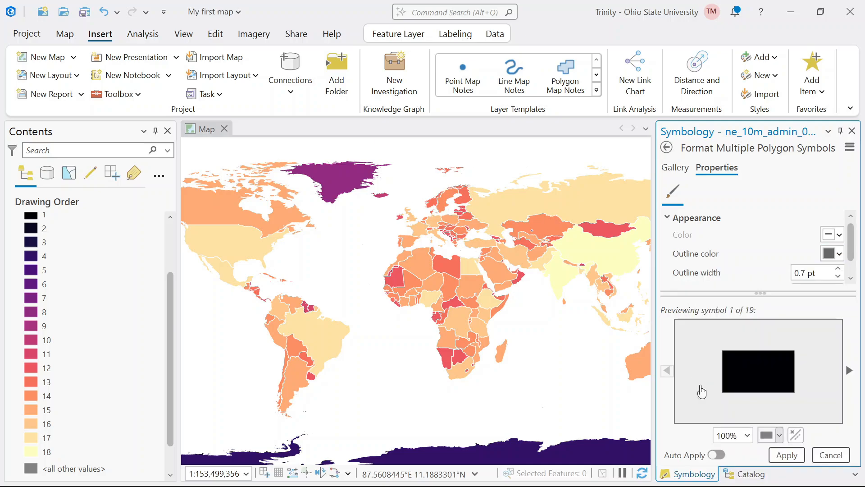
{"action": "left_click", "coordinate": [788, 456]}
{"action": "key", "text": "BackSpace"}
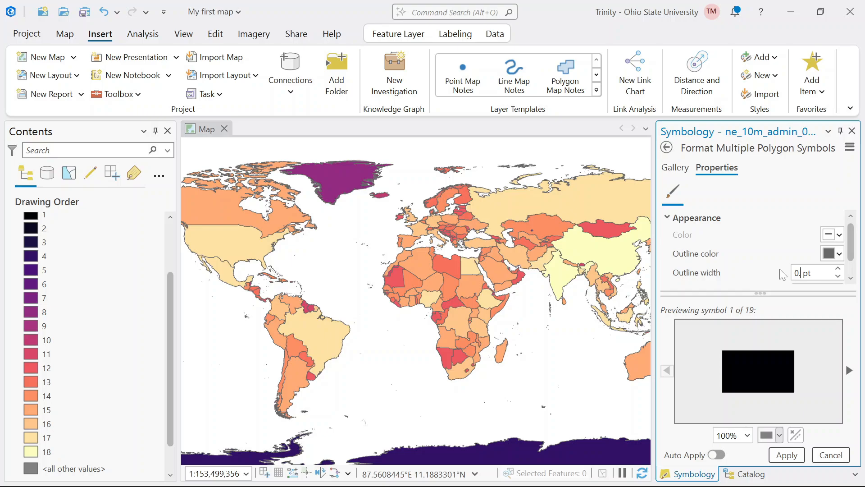
{"action": "type", "text": "9"}
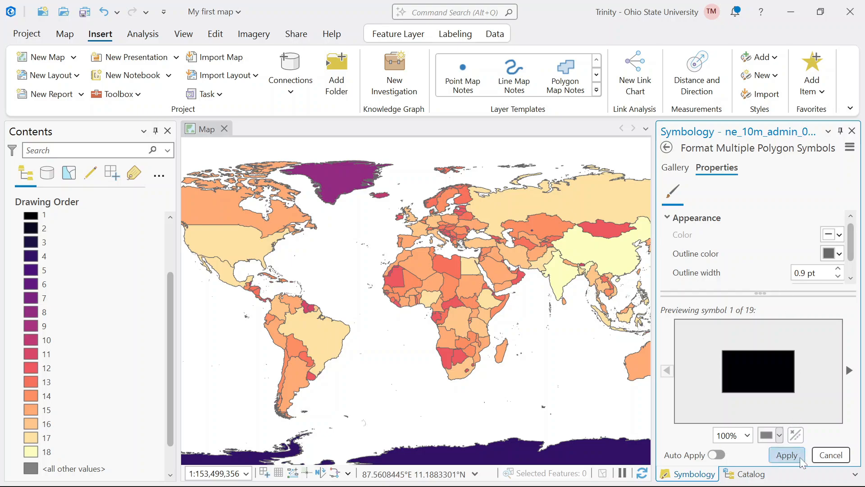
{"action": "left_click", "coordinate": [800, 457]}
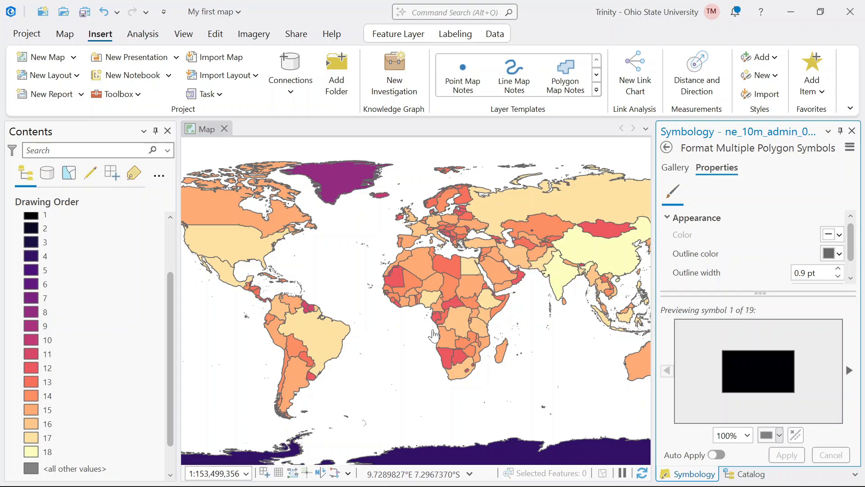
{"action": "left_click", "coordinate": [666, 147]}
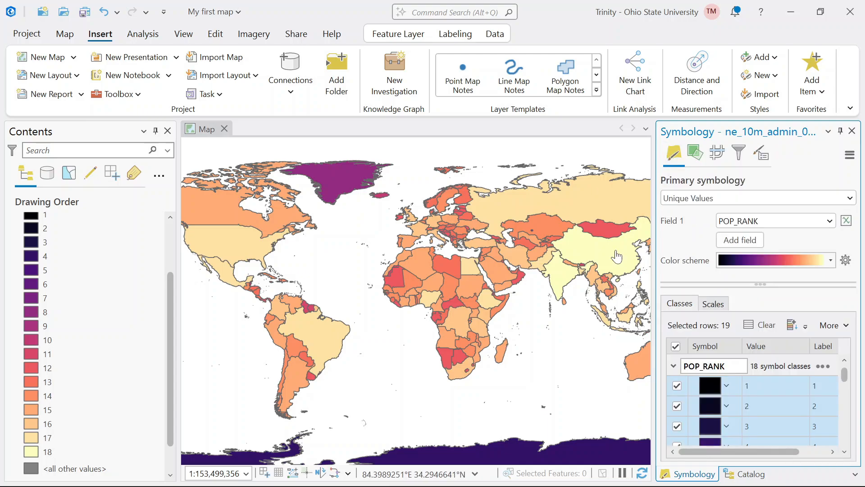
- Collapse the class legend of the ne_10m_admin_0_countries layer in the drawing order
{"action": "left_click", "coordinate": [170, 217]}
{"action": "left_click", "coordinate": [170, 218]}
{"action": "left_click", "coordinate": [171, 218]}
{"action": "left_click", "coordinate": [18, 226]}
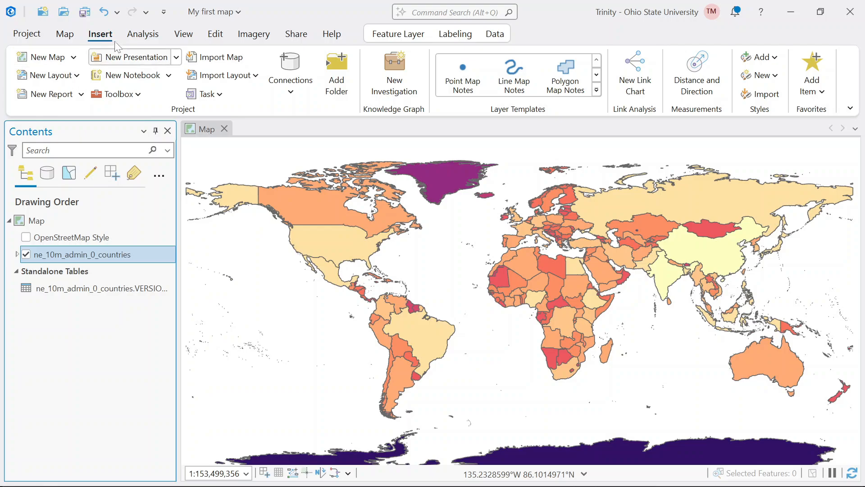
- Create a portrait Letter 8.5" x 11" layout and draw a map frame filling most of the page below a blank title strip
{"action": "left_click", "coordinate": [62, 80]}
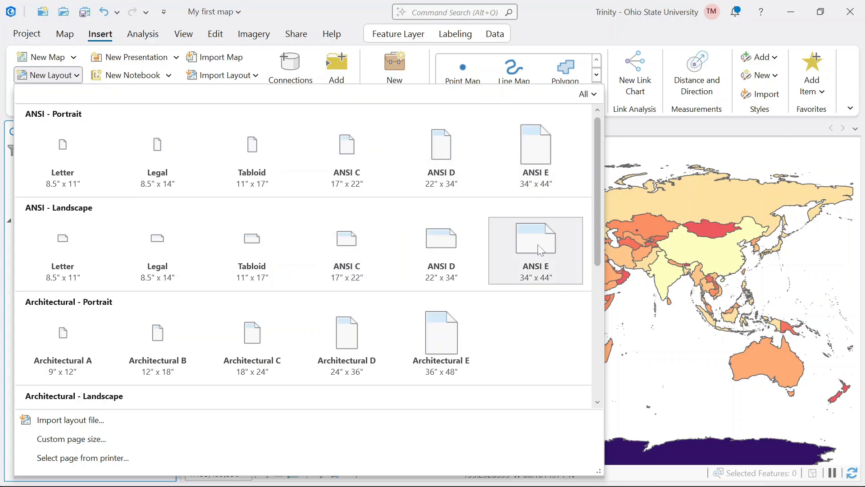
{"action": "left_click", "coordinate": [78, 150]}
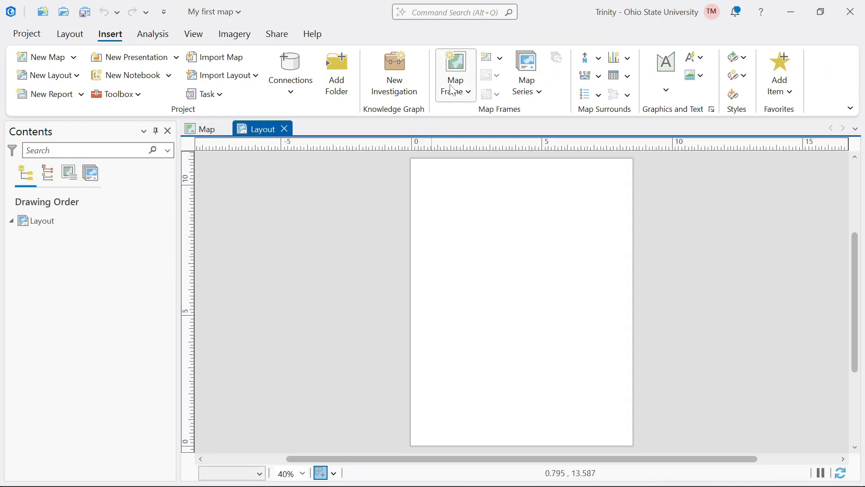
{"action": "left_click", "coordinate": [454, 89]}
{"action": "left_click", "coordinate": [567, 164]}
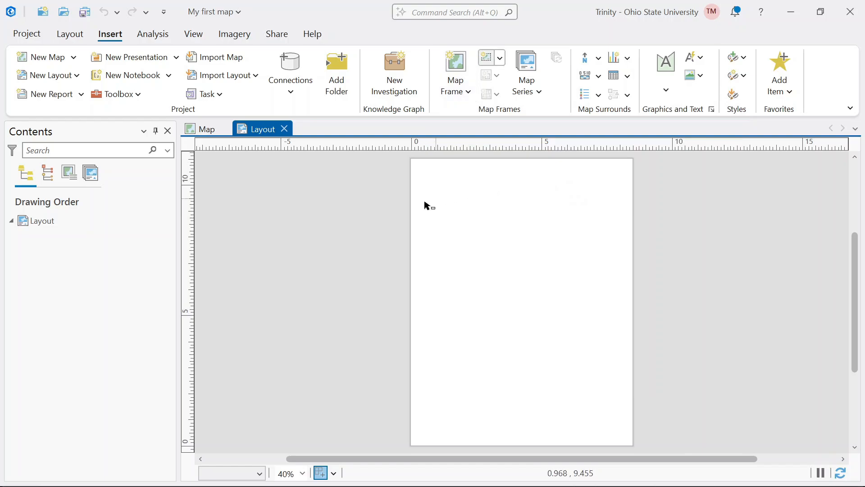
{"action": "left_click_drag", "start_coordinate": [424, 212], "coordinate": [626, 424]}
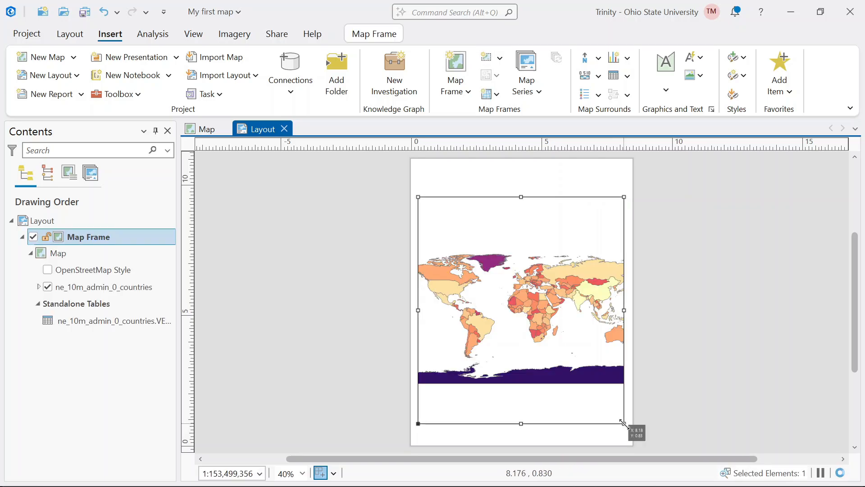
- Activate the map frame, center it on Africa at a scale of about 1:39,305,504, and return to the layout
{"action": "right_click", "coordinate": [563, 365]}
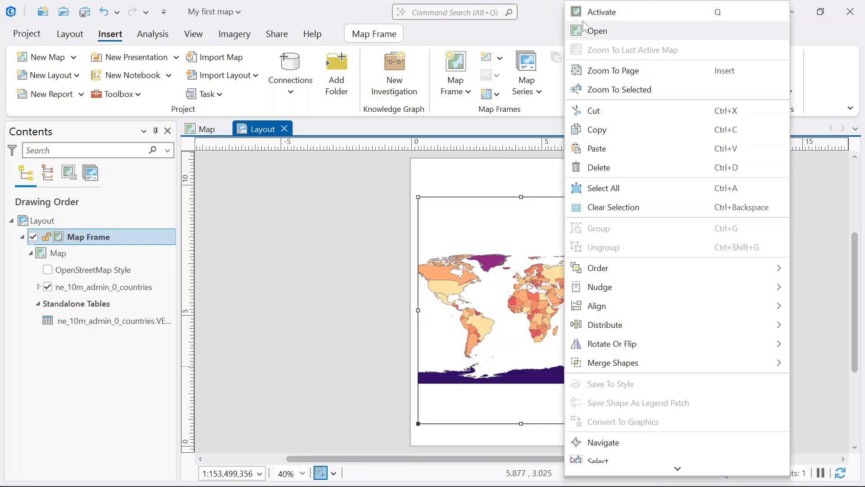
{"action": "left_click", "coordinate": [585, 13]}
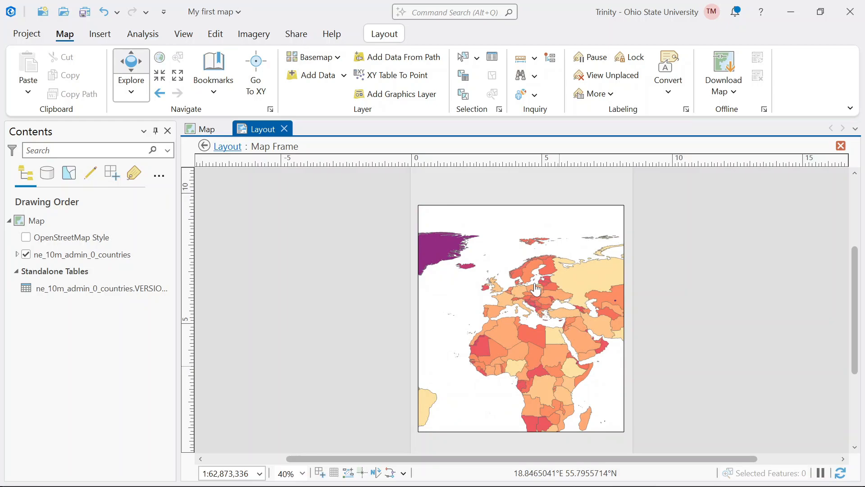
{"action": "left_click_drag", "start_coordinate": [534, 292], "coordinate": [500, 257]}
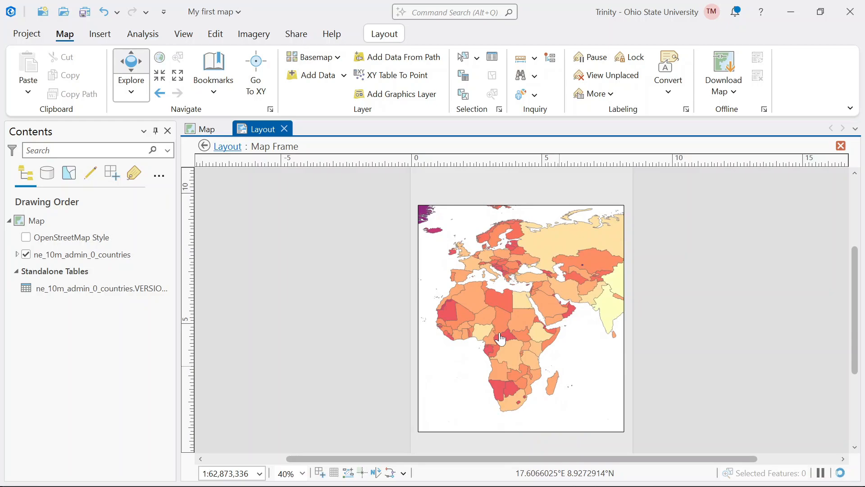
{"action": "left_click_drag", "start_coordinate": [500, 338], "coordinate": [519, 309]}
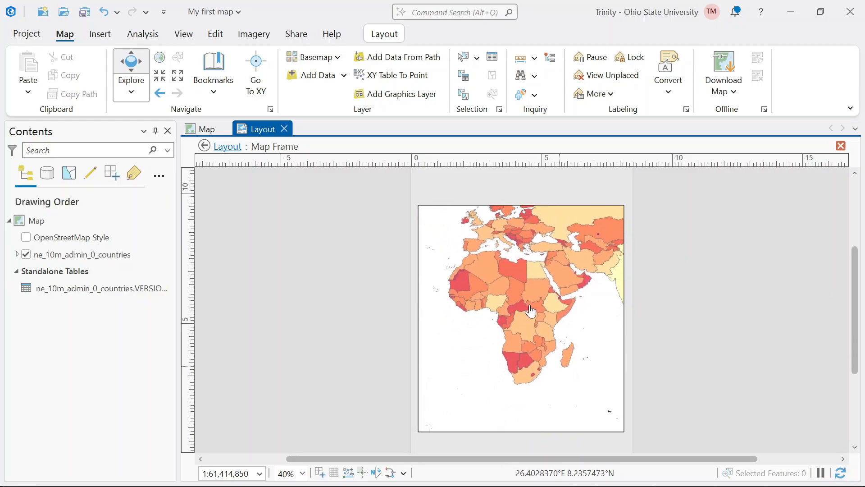
{"action": "scroll", "coordinate": [531, 311], "scroll_direction": "up", "scroll_amount": 1}
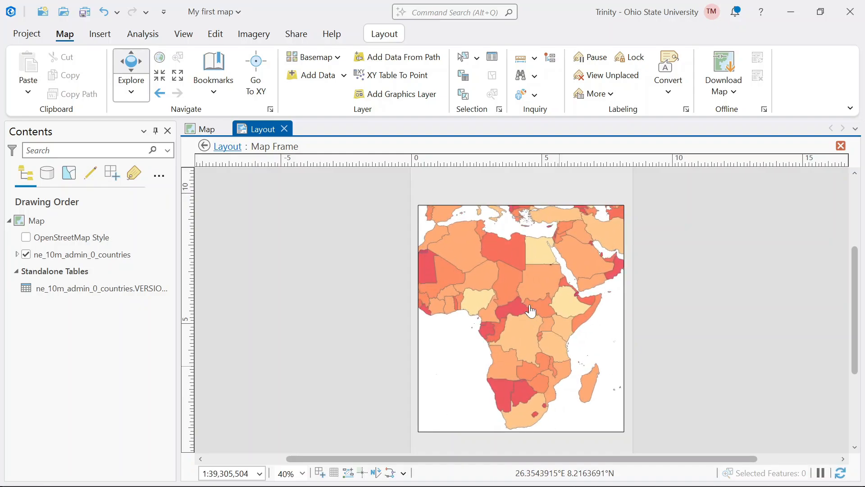
{"action": "left_click_drag", "start_coordinate": [536, 310], "coordinate": [548, 308]}
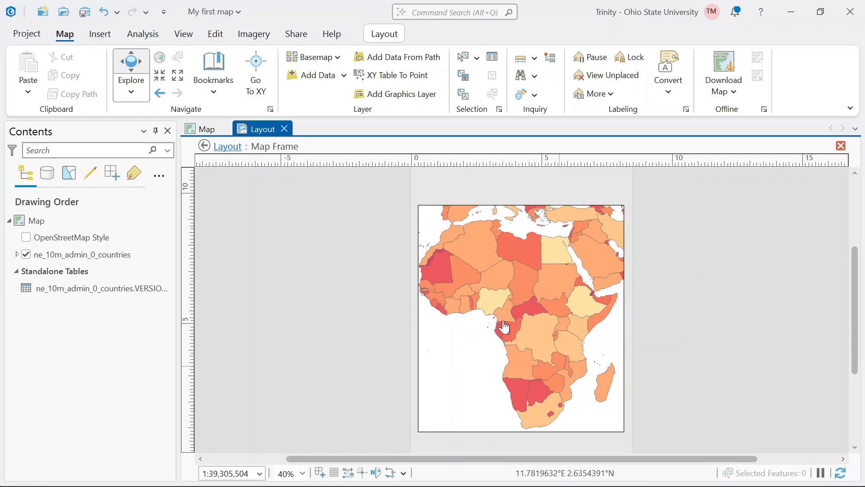
{"action": "left_click", "coordinate": [841, 145]}
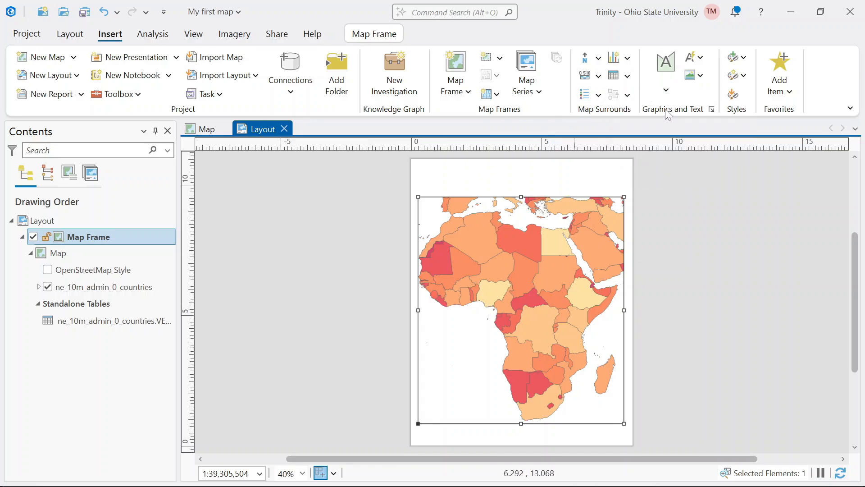
- Add a wide rectangular text element above the map frame containing "Population Rank in"
{"action": "left_click", "coordinate": [667, 93]}
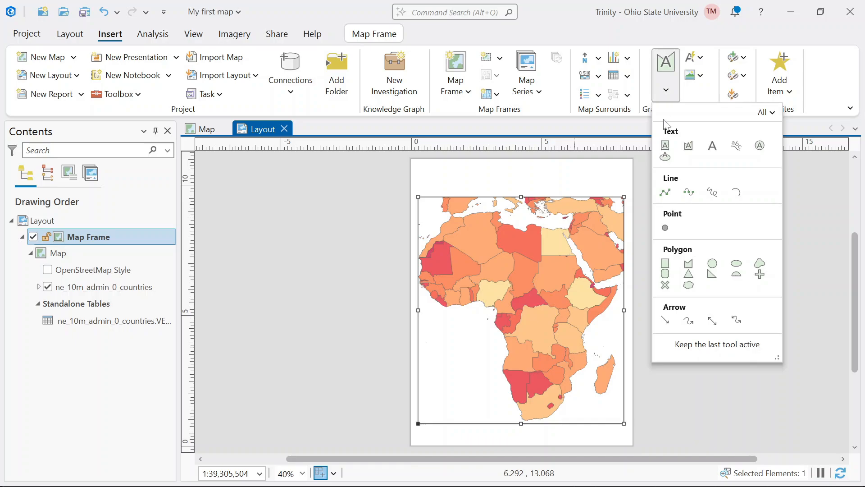
{"action": "left_click", "coordinate": [655, 149]}
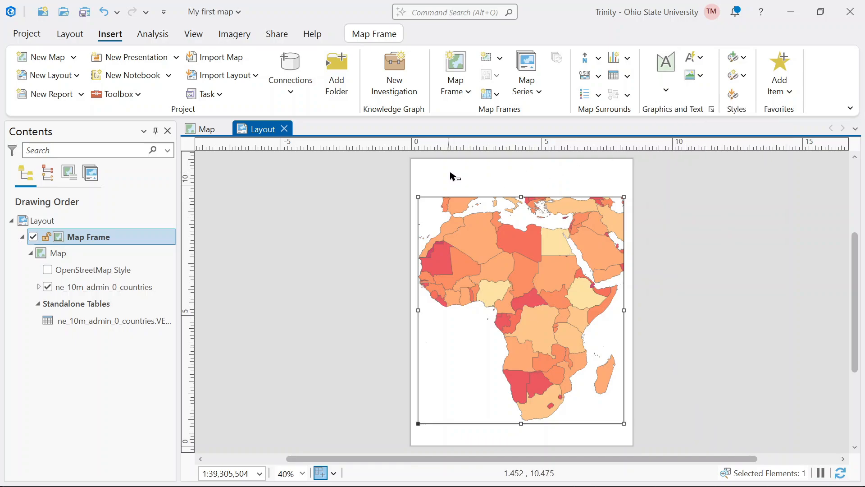
{"action": "left_click_drag", "start_coordinate": [448, 172], "coordinate": [604, 189]}
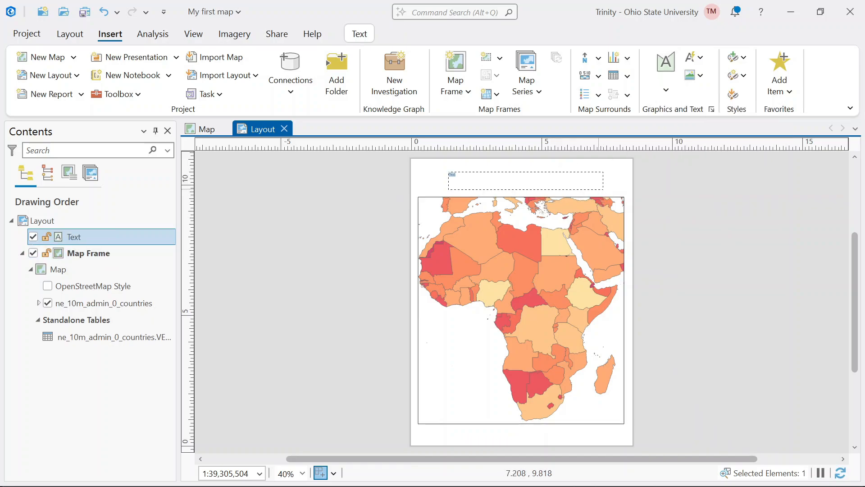
{"action": "type", "text": "Population Rank 1"}
{"action": "type", "text": "n"}
{"action": "key", "text": "BackSpace"}
{"action": "key", "text": "BackSpace"}
{"action": "type", "text": "in"}
{"action": "key", "text": "Escape"}
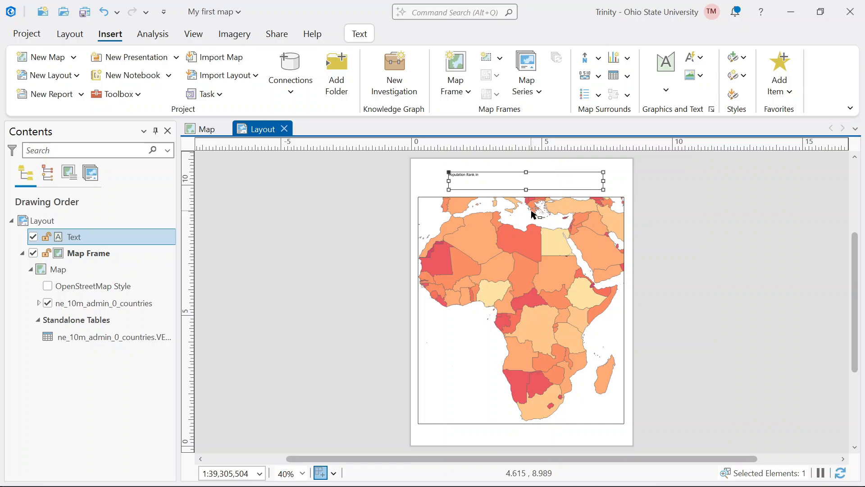
- Complete the title text so it reads "Population Rank in African Countries"
{"action": "double_click", "coordinate": [491, 179]}
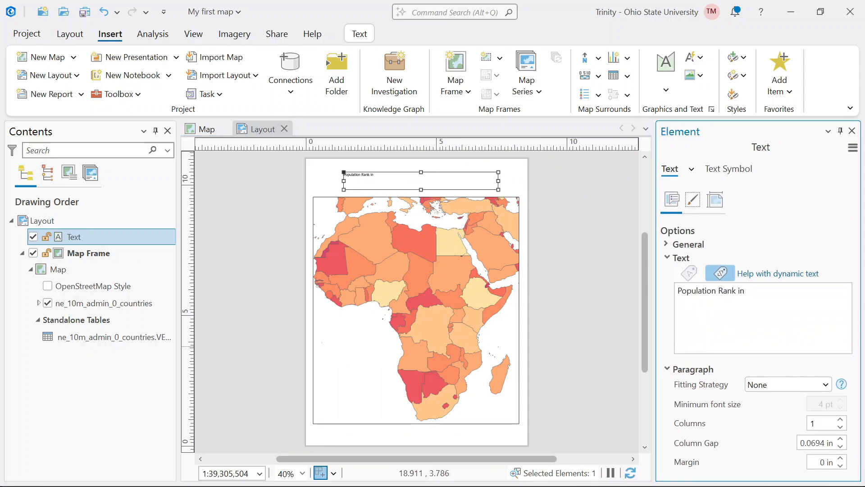
{"action": "type", "text": "fr"}
{"action": "key", "text": "BackSpace"}
{"action": "key", "text": "BackSpace"}
{"action": "key", "text": "BackSpace"}
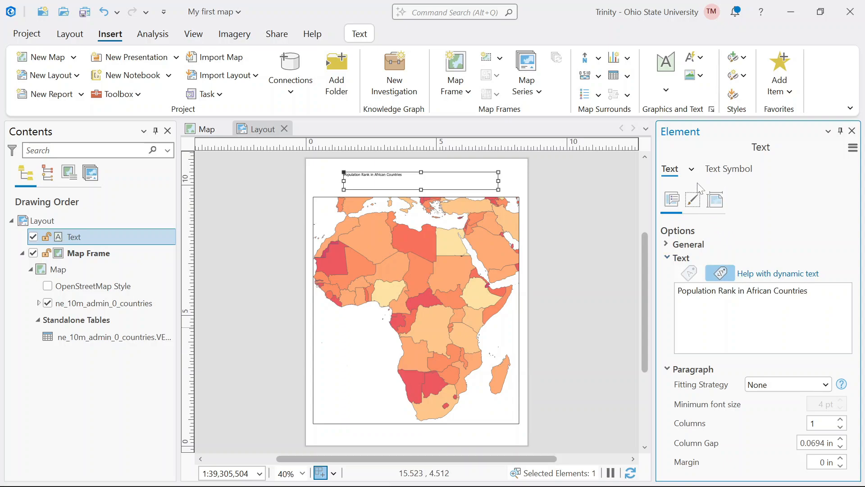
- Set the title text symbol to 20 pt in the Constantia font and apply both changes
{"action": "left_click", "coordinate": [721, 174]}
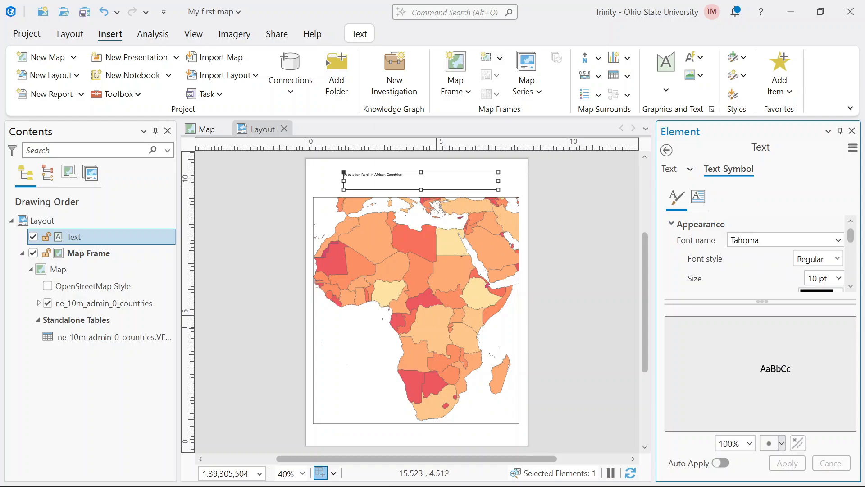
{"action": "triple_click", "coordinate": [823, 278]}
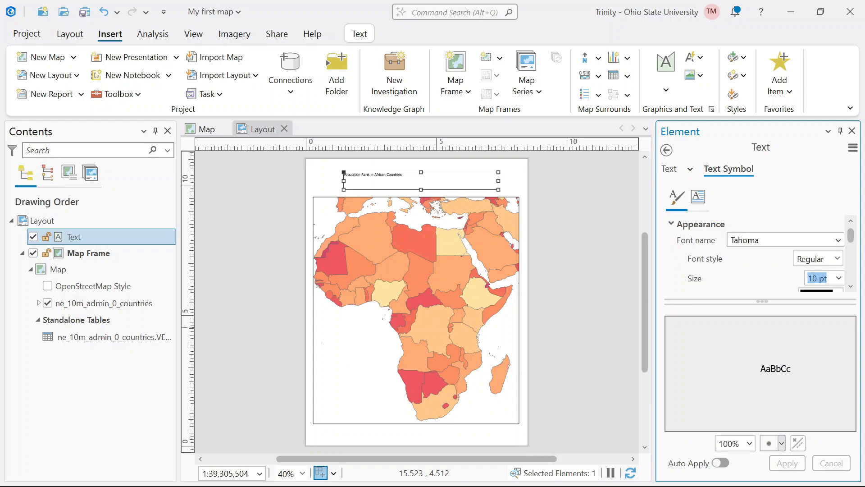
{"action": "left_click", "coordinate": [839, 278]}
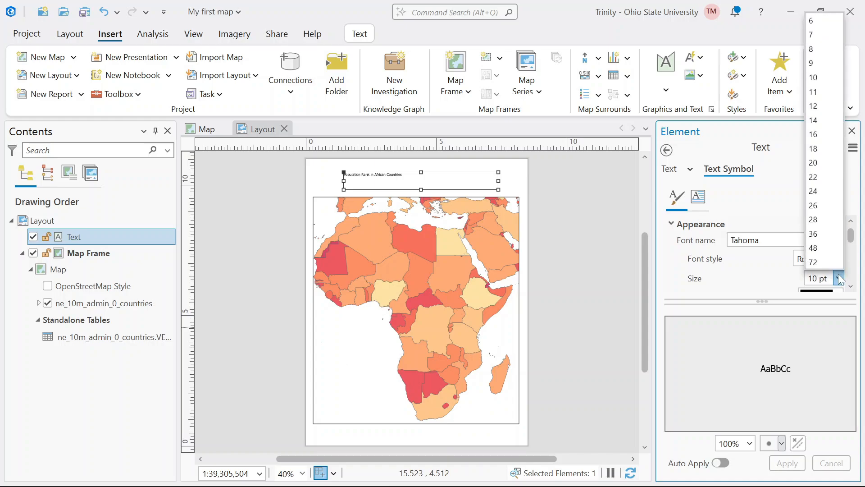
{"action": "left_click", "coordinate": [819, 163]}
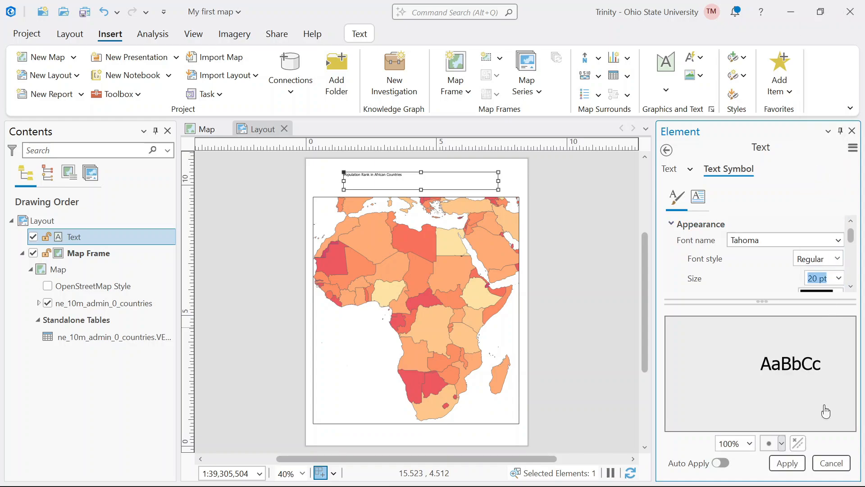
{"action": "left_click", "coordinate": [780, 462]}
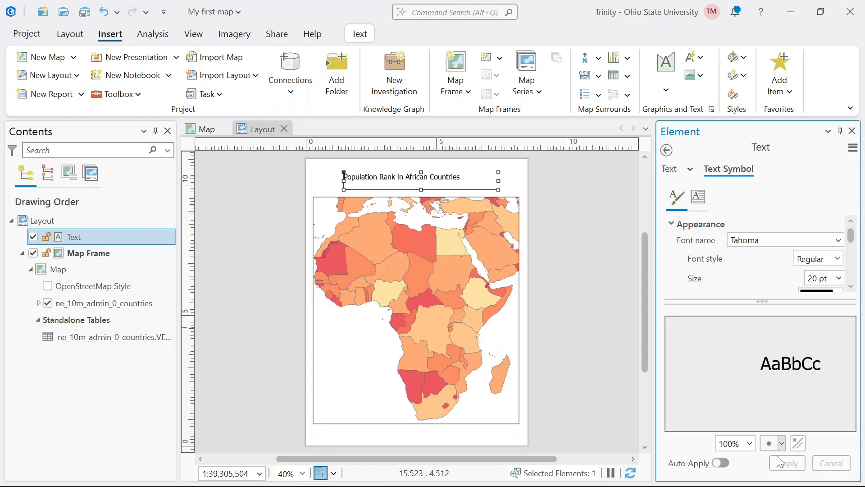
{"action": "left_click", "coordinate": [839, 241]}
{"action": "left_click", "coordinate": [687, 313]}
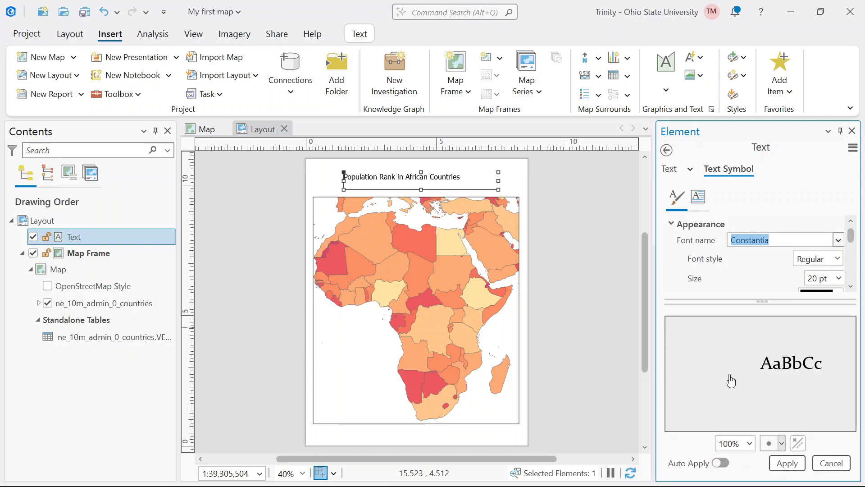
{"action": "left_click", "coordinate": [793, 466]}
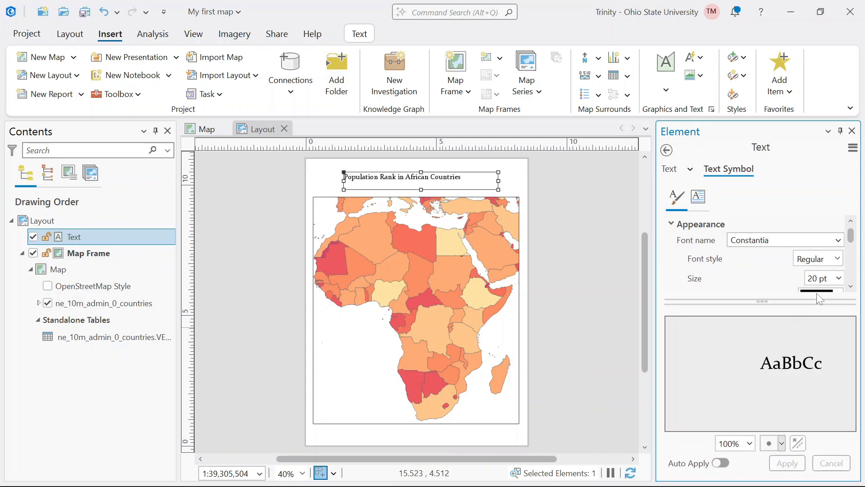
- Center the title text horizontally within its text element, apply the change and deselect the element
{"action": "left_click", "coordinate": [852, 287]}
{"action": "scroll", "coordinate": [793, 268], "scroll_direction": "down", "scroll_amount": 5}
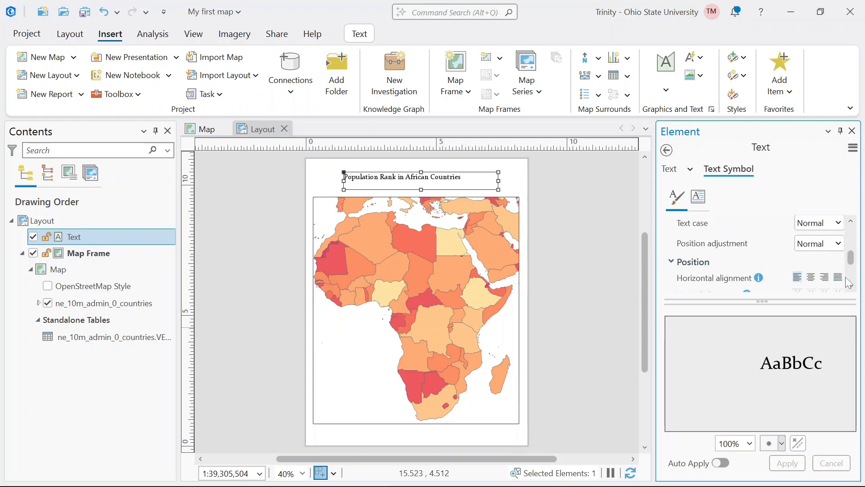
{"action": "scroll", "coordinate": [854, 292], "scroll_direction": "down", "scroll_amount": 1}
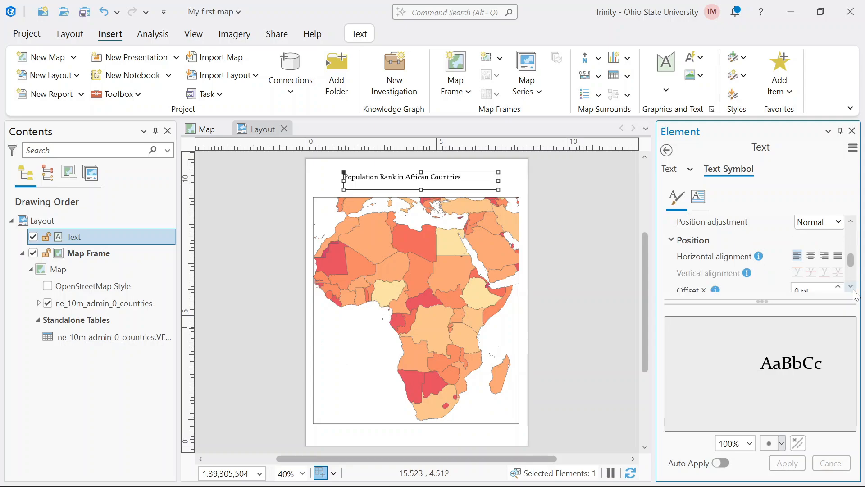
{"action": "left_click", "coordinate": [811, 257]}
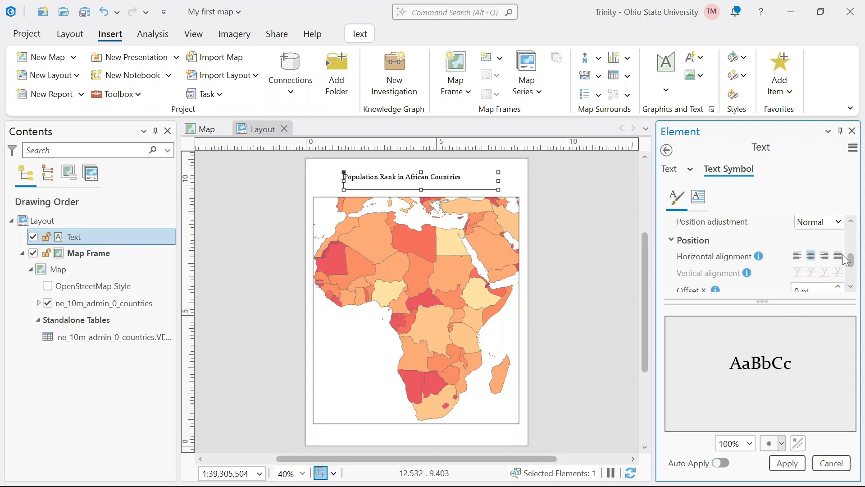
{"action": "left_click", "coordinate": [790, 466]}
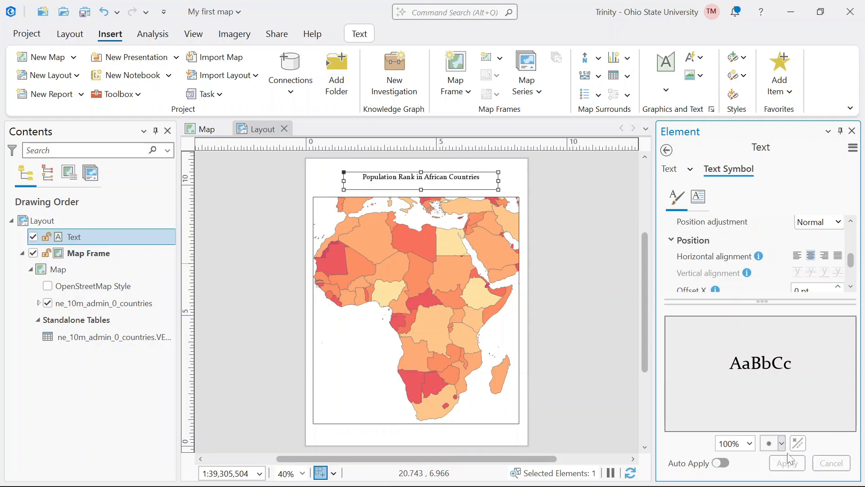
{"action": "left_click", "coordinate": [525, 180]}
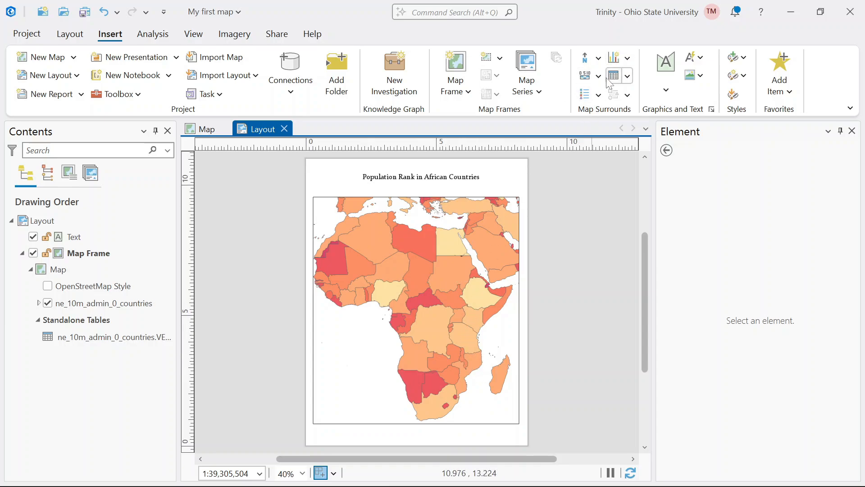
- Insert a legend in the lower-left corner of the map frame, about 2 in wide, and extend it upward to about 3.5 in tall
{"action": "left_click", "coordinate": [594, 98]}
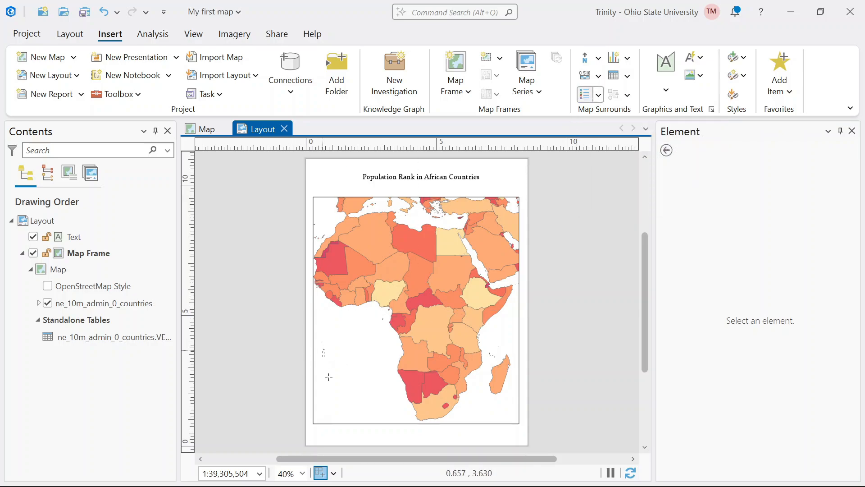
{"action": "left_click_drag", "start_coordinate": [323, 349], "coordinate": [377, 419]}
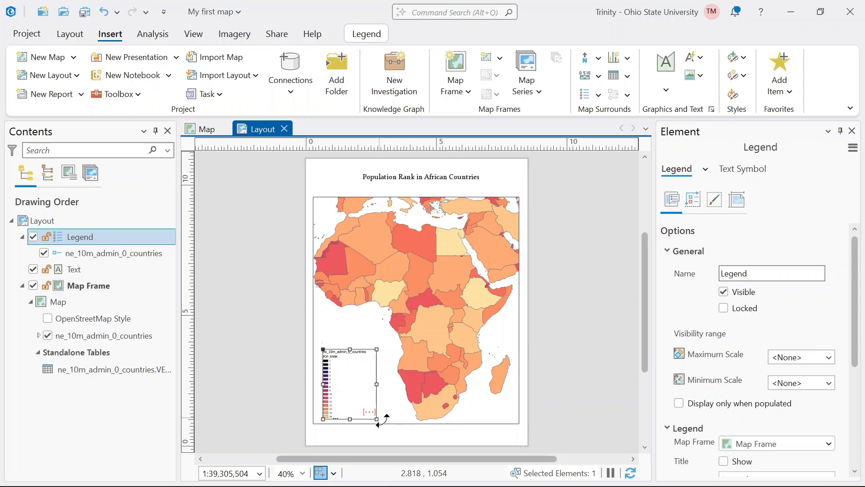
{"action": "left_click_drag", "start_coordinate": [350, 350], "coordinate": [348, 326]}
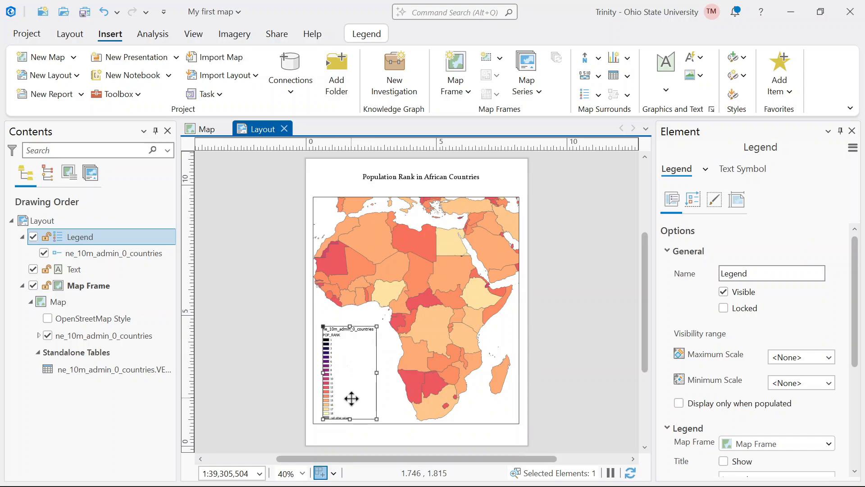
{"action": "scroll", "coordinate": [352, 415], "scroll_direction": "up", "scroll_amount": 3}
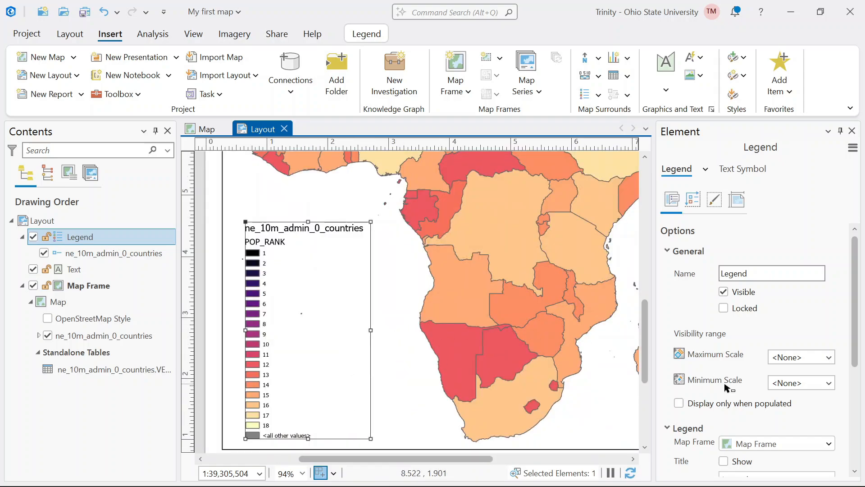
{"action": "left_click", "coordinate": [380, 380]}
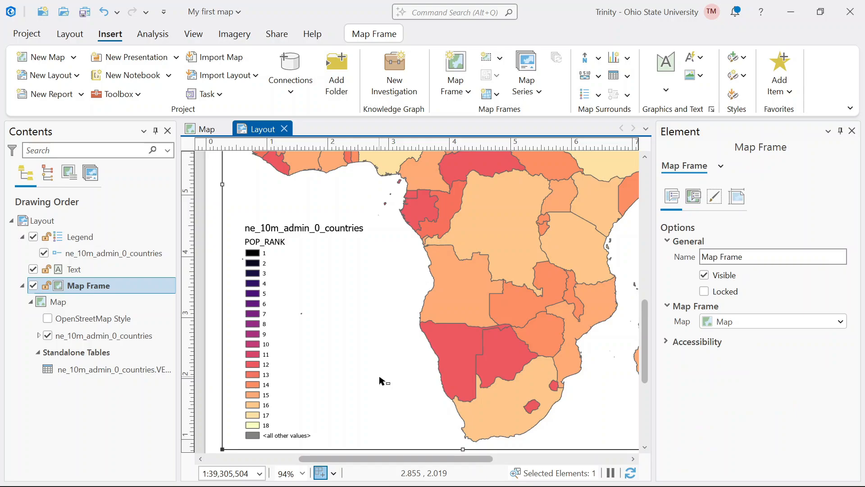
{"action": "left_click", "coordinate": [284, 347]}
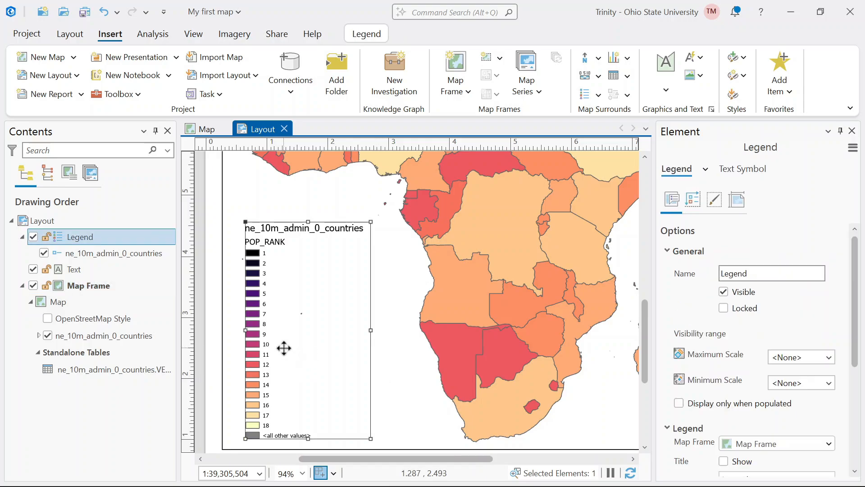
- Hide the layer name and the headings of the ne_10m_admin_0_countries item in the legend
{"action": "left_click", "coordinate": [135, 253]}
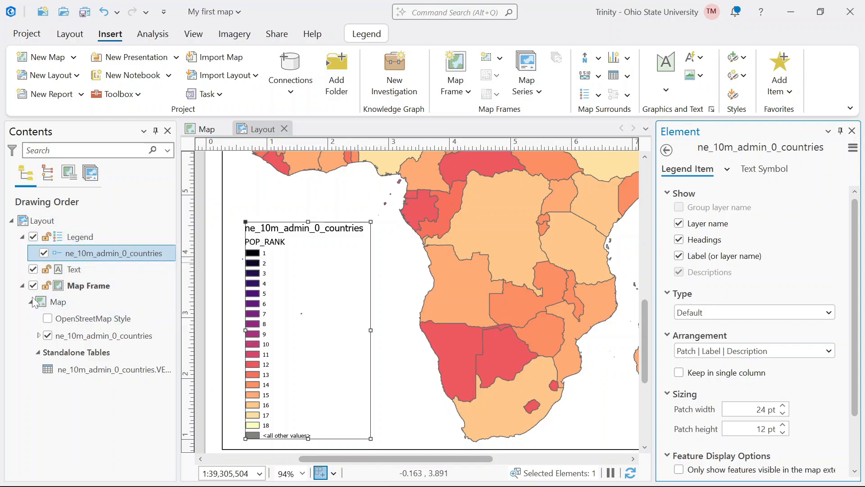
{"action": "left_click", "coordinate": [22, 286]}
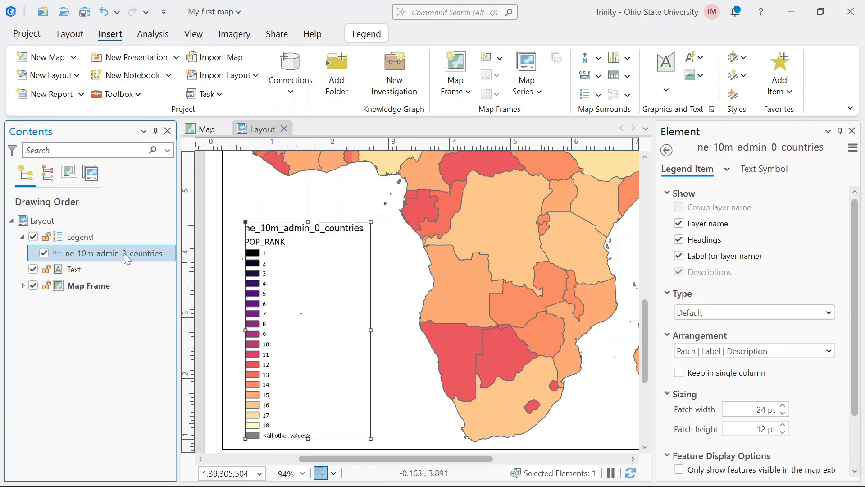
{"action": "left_click", "coordinate": [679, 224]}
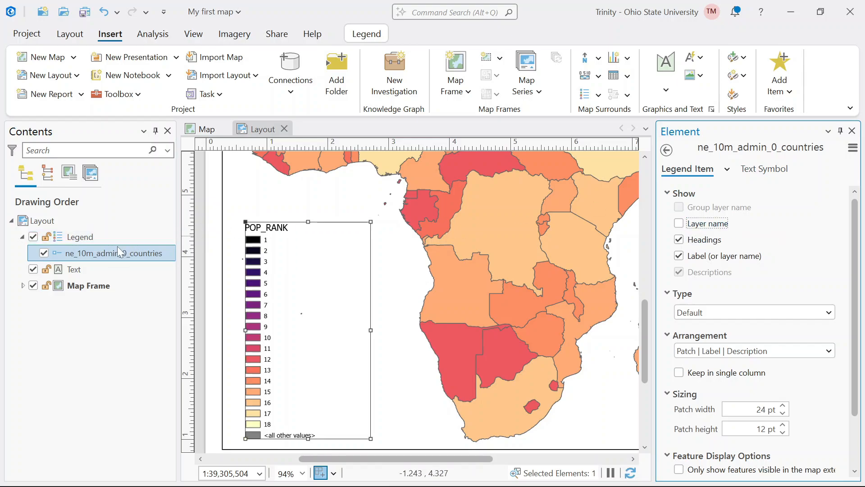
{"action": "left_click", "coordinate": [696, 241]}
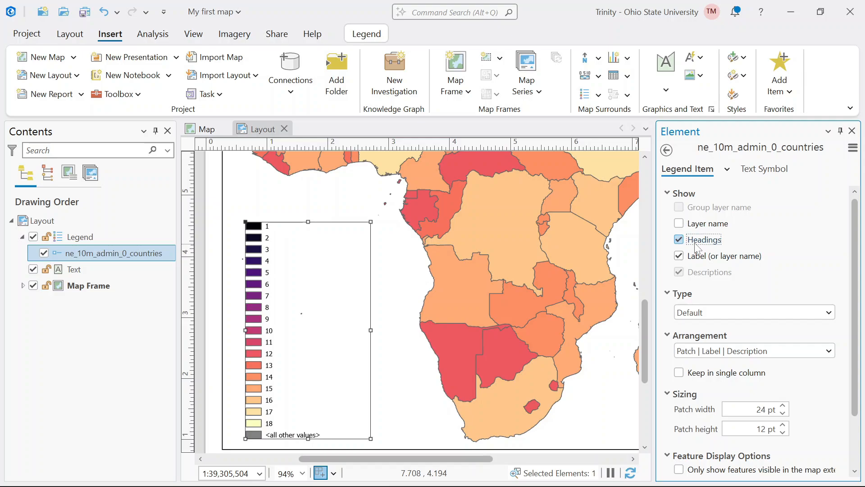
{"action": "scroll", "coordinate": [734, 325], "scroll_direction": "down", "scroll_amount": 2}
{"action": "scroll", "coordinate": [734, 326], "scroll_direction": "up", "scroll_amount": 2}
{"action": "left_click", "coordinate": [775, 175]}
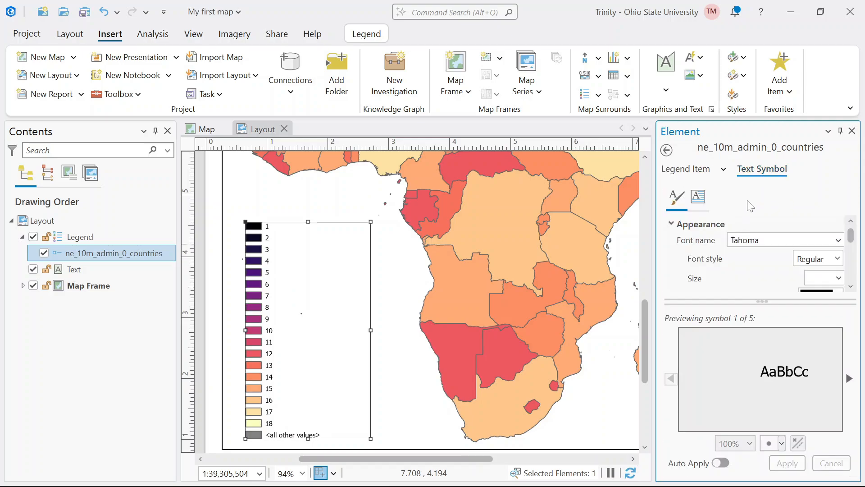
- Rename the layer's POP_RANK heading in the map as "Population Rank" and show headings for the countries item in the layout legend
{"action": "left_click", "coordinate": [204, 131]}
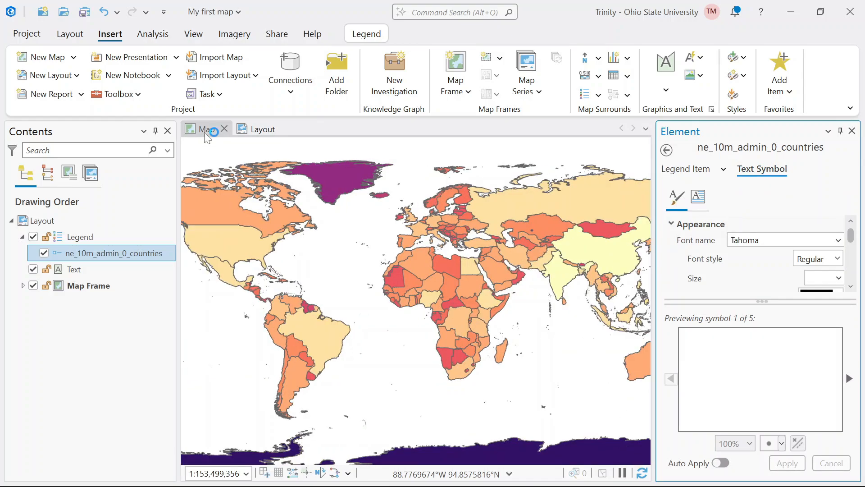
{"action": "left_click", "coordinate": [61, 268]}
{"action": "left_click", "coordinate": [61, 268]}
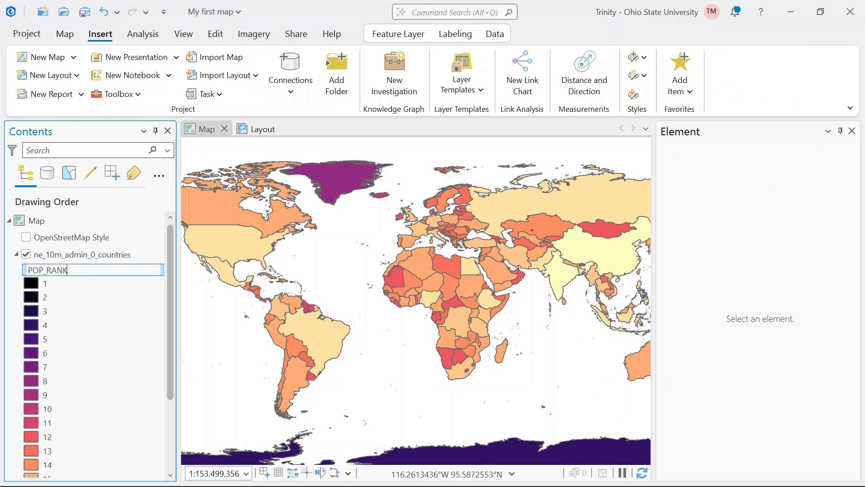
{"action": "left_click_drag", "start_coordinate": [68, 270], "coordinate": [46, 270]}
{"action": "key", "text": "BackSpace"}
{"action": "type", "text": "opulation Rank"}
{"action": "key", "text": "Return"}
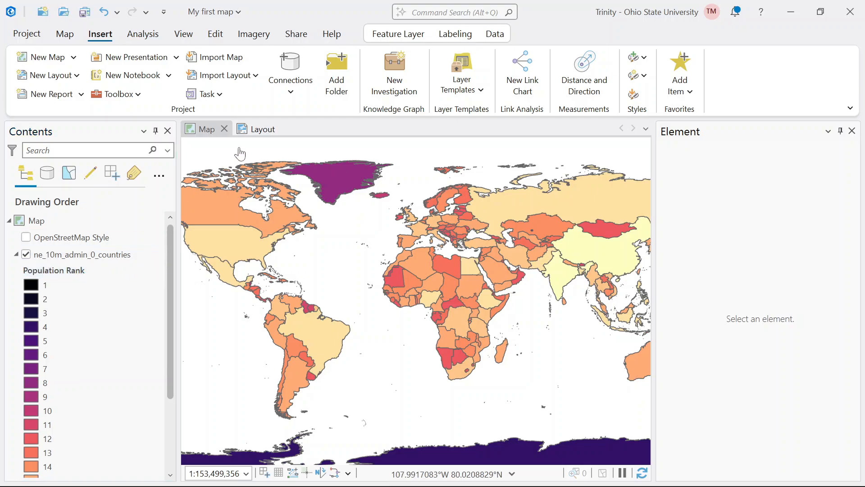
{"action": "left_click", "coordinate": [250, 135]}
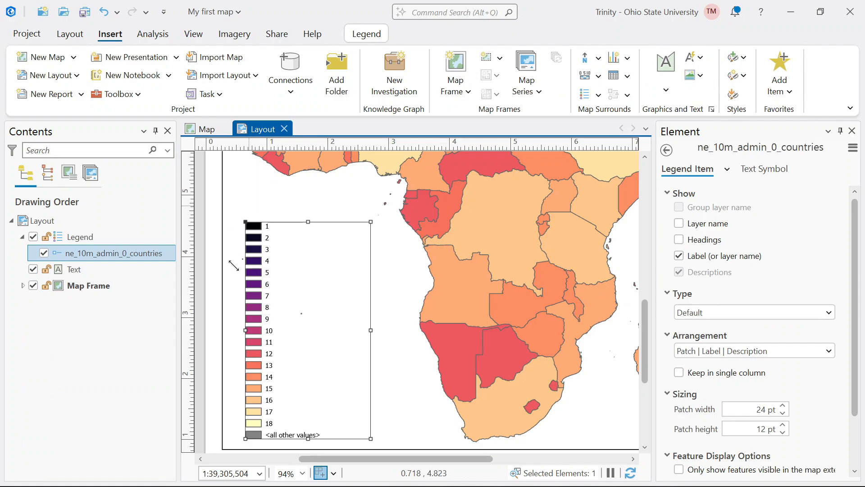
{"action": "left_click", "coordinate": [679, 239]}
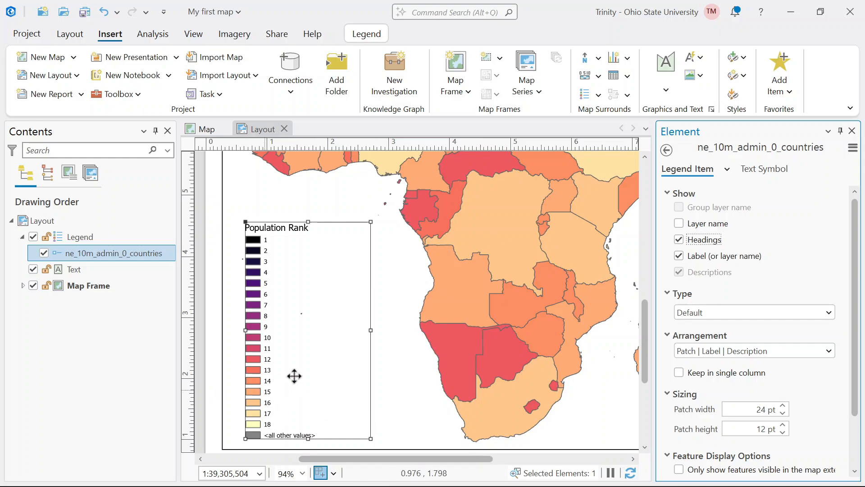
- Rename the layer's symbology heading in the map as "Population Rank (Least to Greatest)" and return to the layout
{"action": "left_click", "coordinate": [201, 130]}
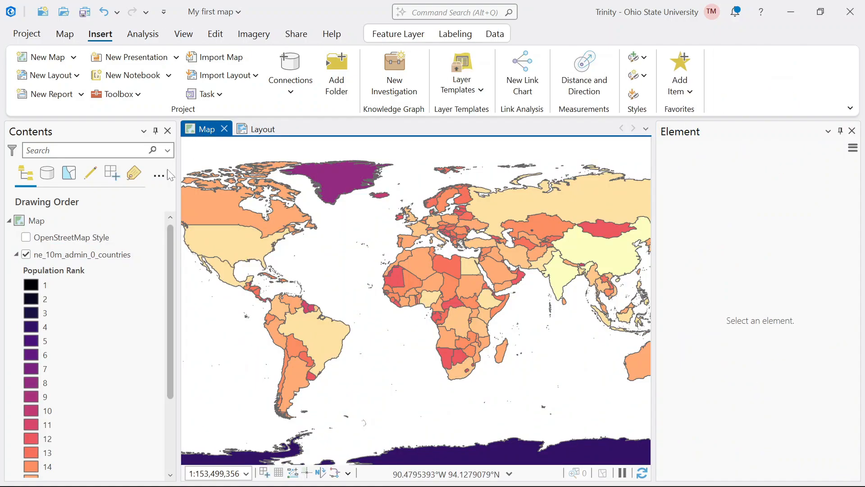
{"action": "left_click", "coordinate": [90, 270]}
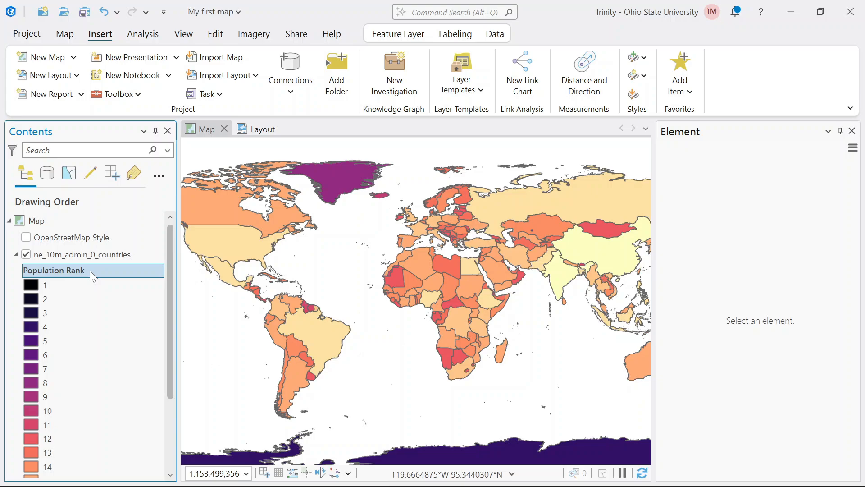
{"action": "left_click", "coordinate": [90, 270]}
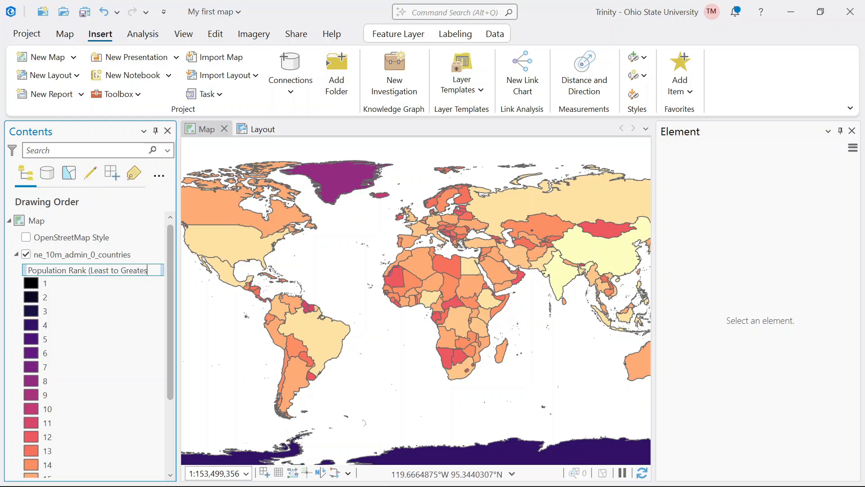
{"action": "key", "text": "Return"}
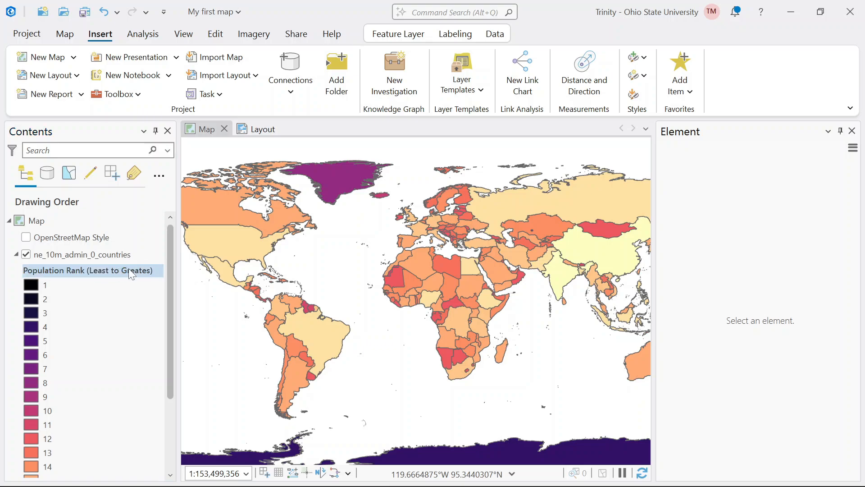
{"action": "left_click", "coordinate": [139, 272]}
{"action": "key", "text": "Right"}
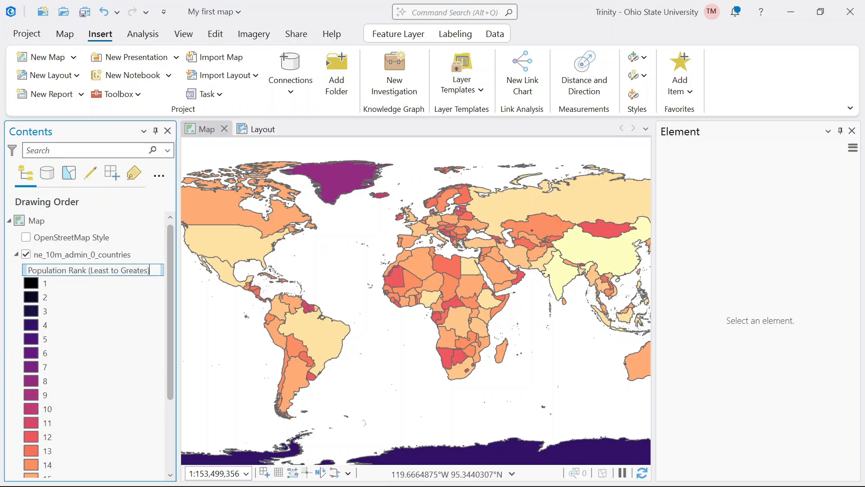
{"action": "type", "text": "t"}
{"action": "key", "text": "Return"}
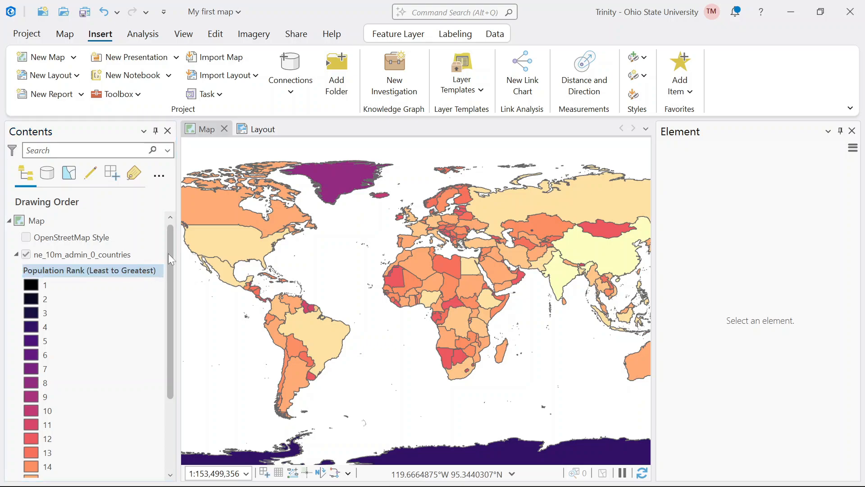
{"action": "left_click", "coordinate": [242, 130]}
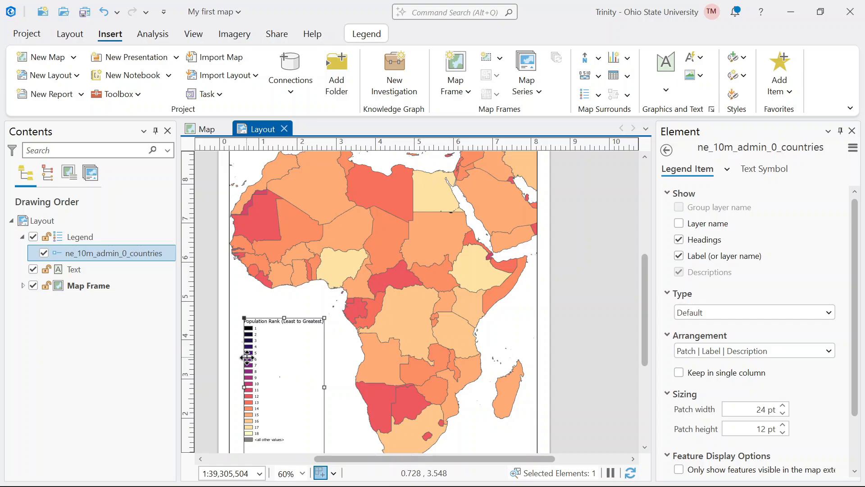
- Turn off the <all other values> class in the ne_10m_admin_0_countries layer's symbology in the map and return to the layout
{"action": "left_click", "coordinate": [404, 373]}
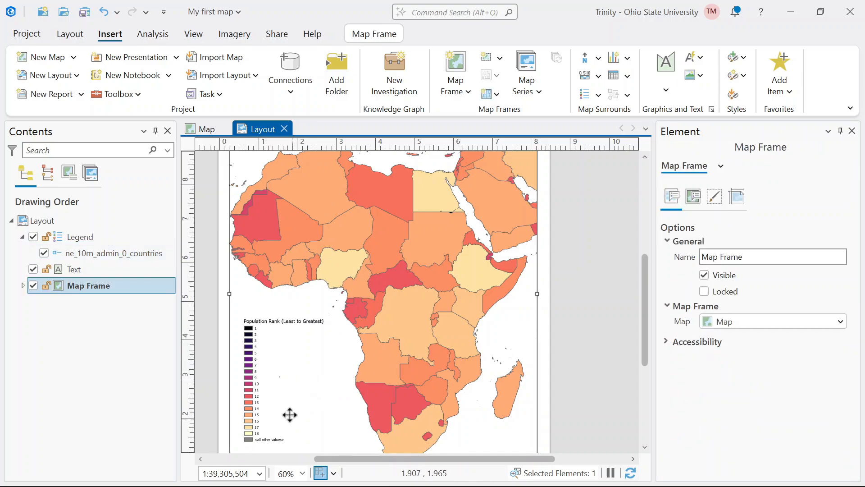
{"action": "left_click", "coordinate": [281, 405]}
{"action": "scroll", "coordinate": [275, 428], "scroll_direction": "up", "scroll_amount": 2}
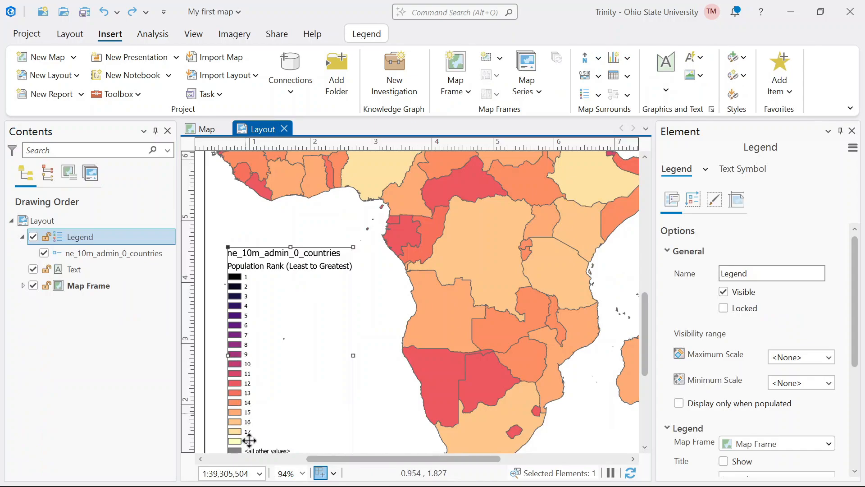
{"action": "left_click", "coordinate": [207, 129]}
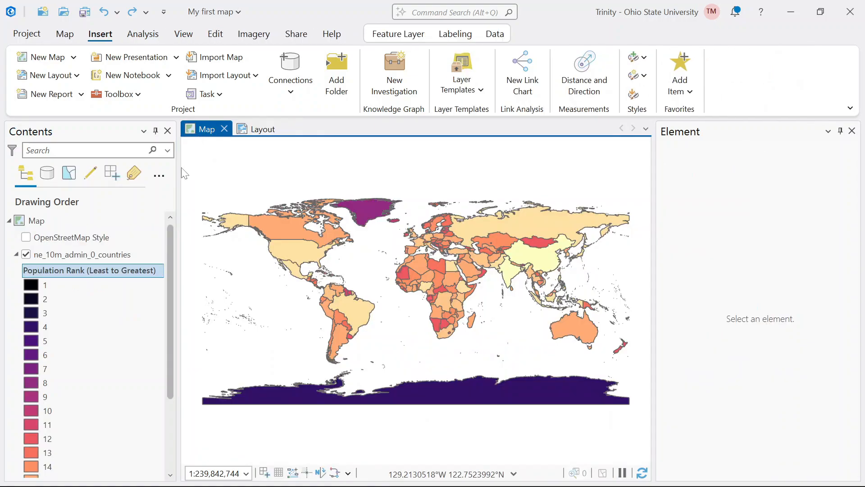
{"action": "right_click", "coordinate": [134, 274]}
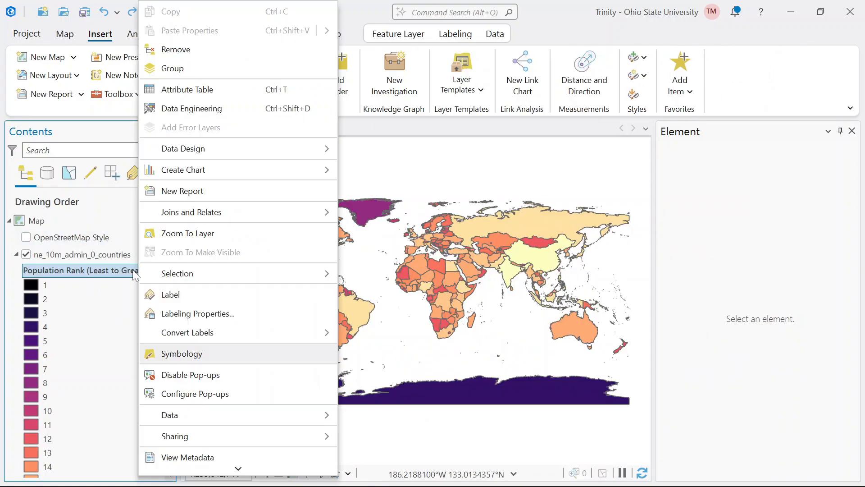
{"action": "left_click", "coordinate": [175, 355]}
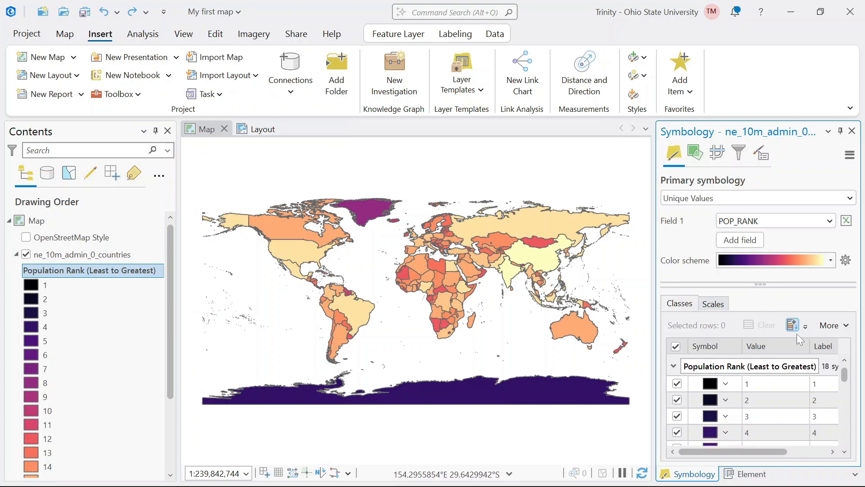
{"action": "scroll", "coordinate": [845, 450], "scroll_direction": "down", "scroll_amount": 4}
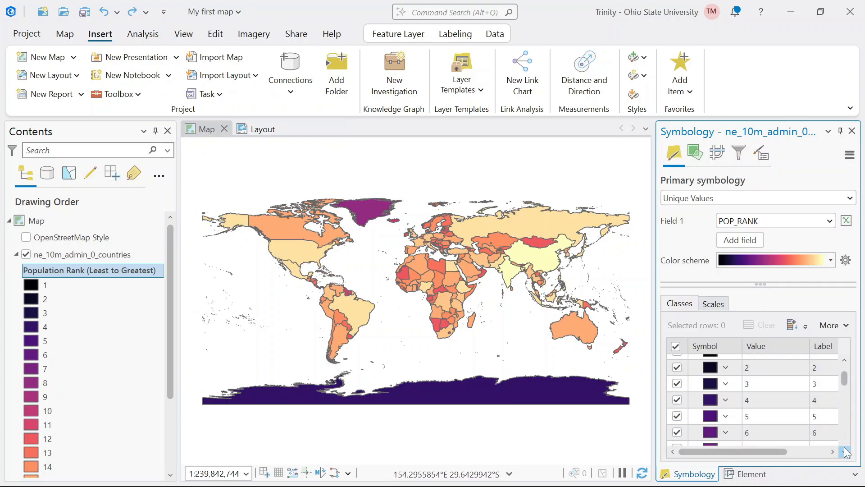
{"action": "scroll", "coordinate": [845, 447], "scroll_direction": "down", "scroll_amount": 2}
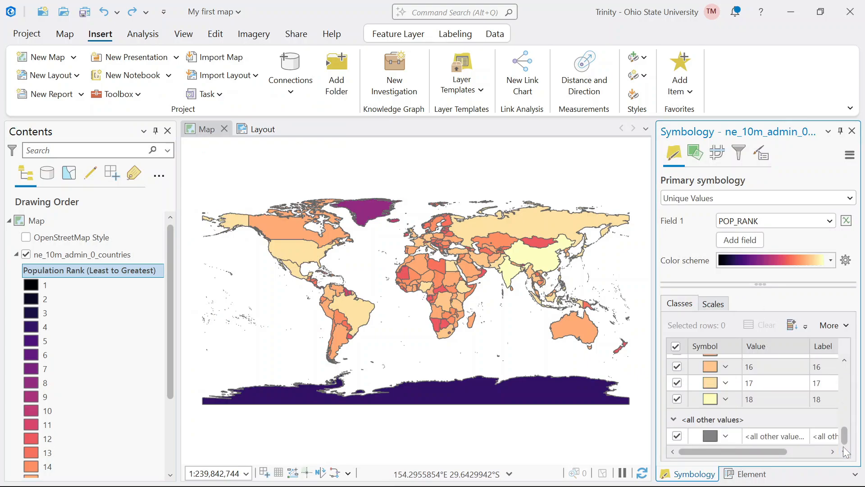
{"action": "left_click", "coordinate": [677, 436]}
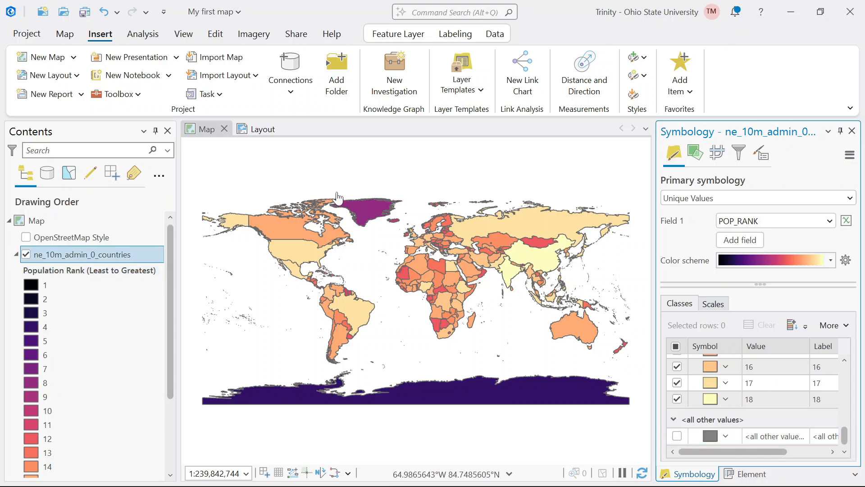
{"action": "left_click", "coordinate": [255, 130]}
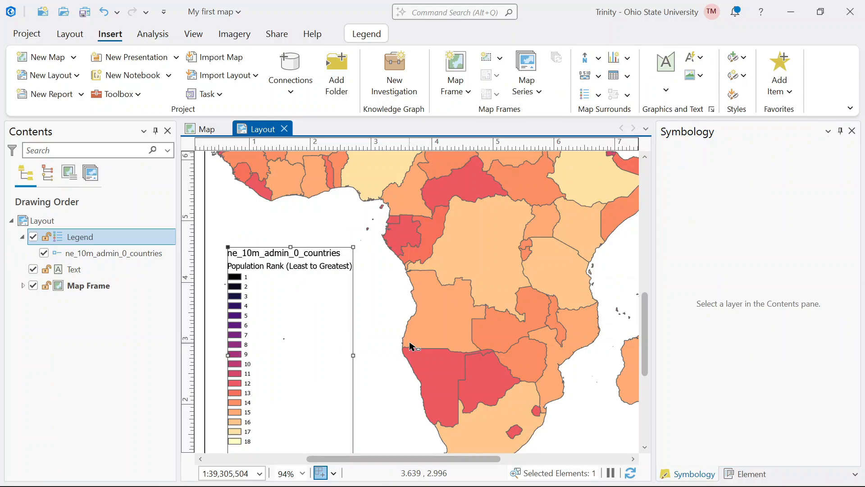
- Hide the layer name of the ne_10m_admin_0_countries item in the layout legend
{"action": "scroll", "coordinate": [410, 346], "scroll_direction": "down", "scroll_amount": 2}
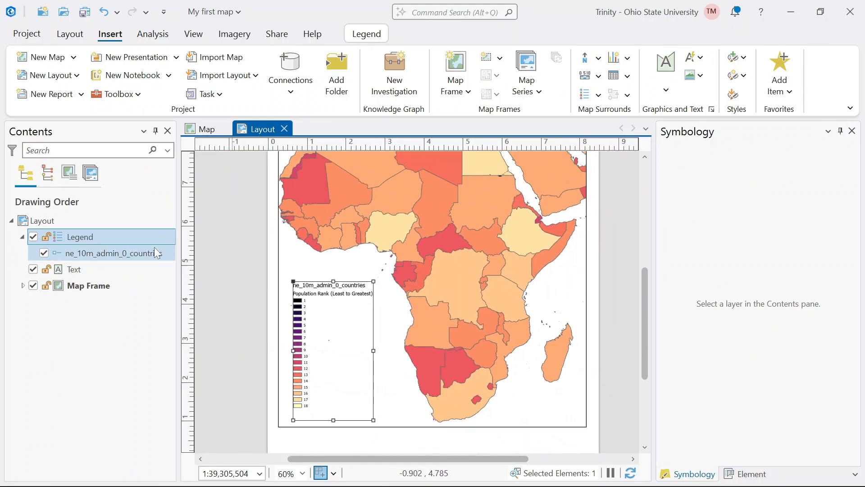
{"action": "left_click", "coordinate": [122, 252]}
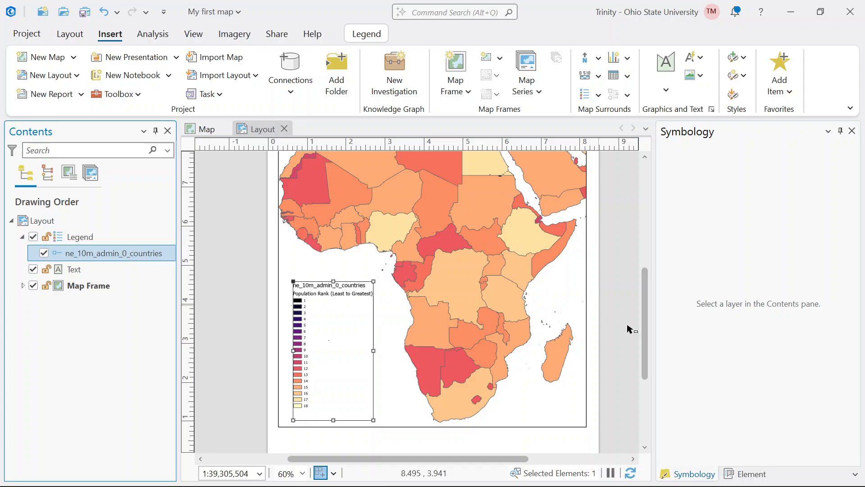
{"action": "left_click", "coordinate": [746, 474]}
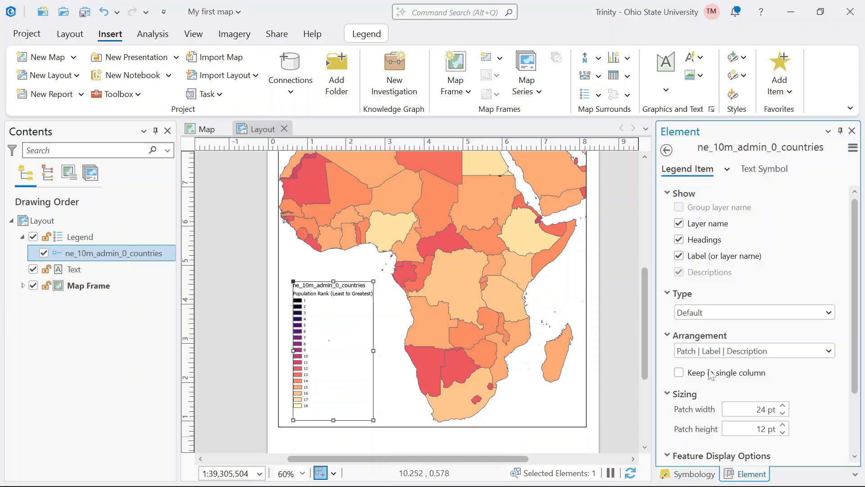
{"action": "left_click", "coordinate": [678, 223]}
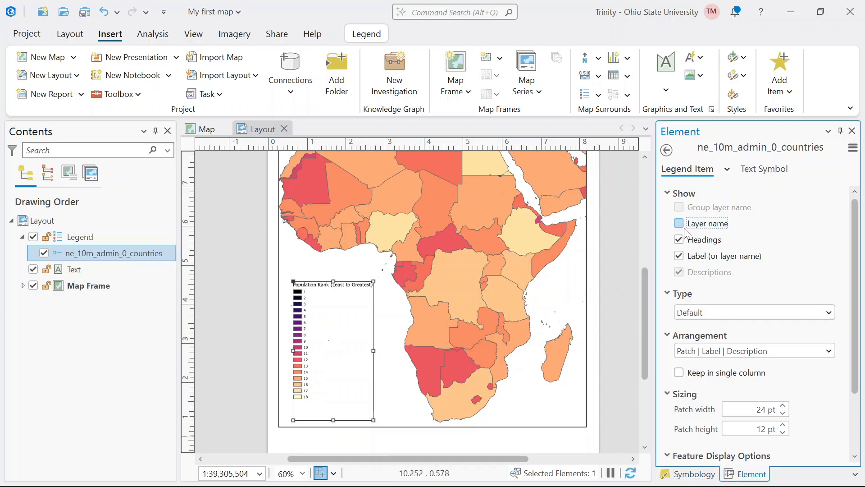
{"action": "left_click", "coordinate": [451, 382]}
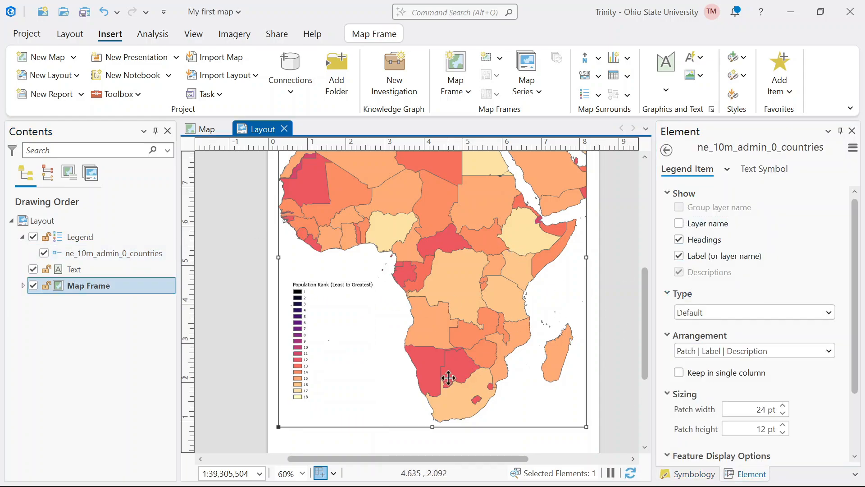
- Set the text size of the whole legend to 16 pt and apply it
{"action": "left_click", "coordinate": [338, 287]}
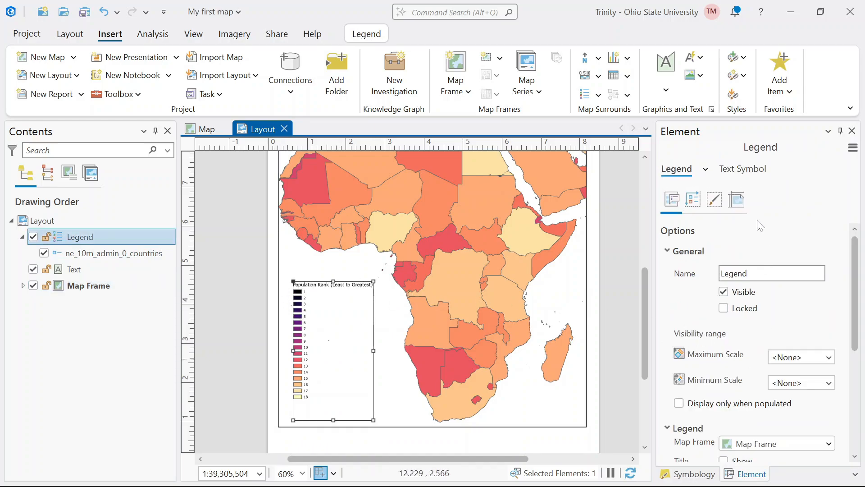
{"action": "left_click", "coordinate": [734, 170]}
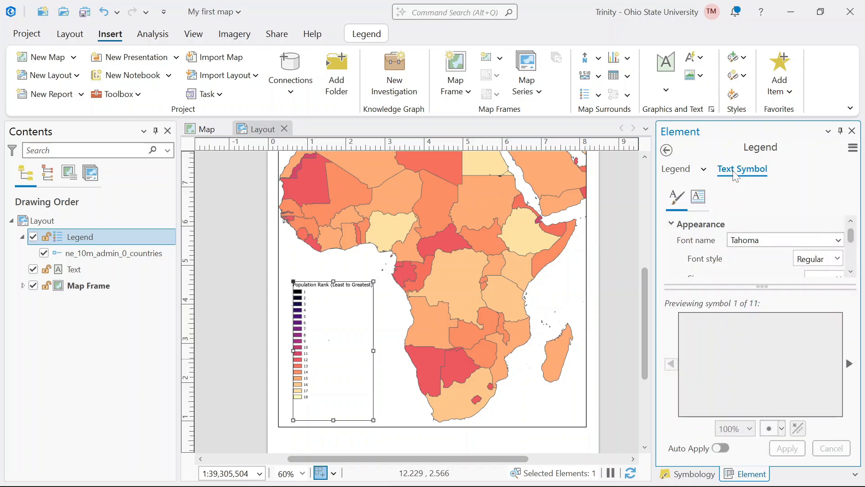
{"action": "left_click", "coordinate": [850, 272]}
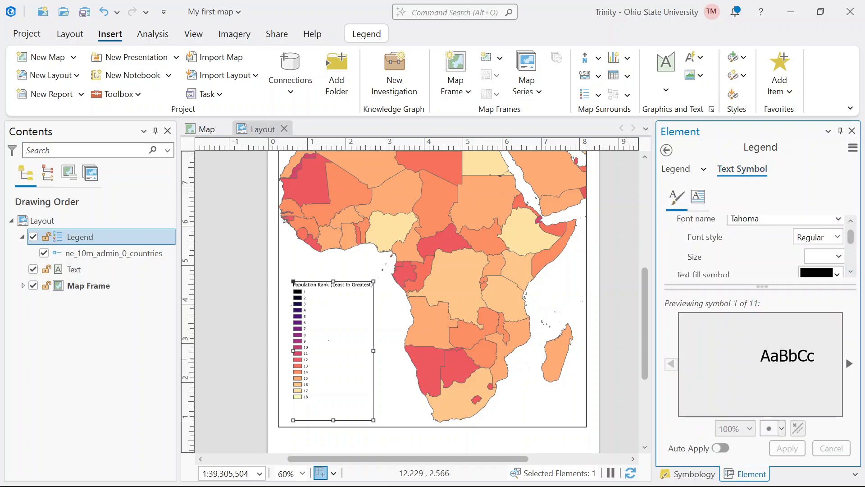
{"action": "left_click", "coordinate": [838, 256]}
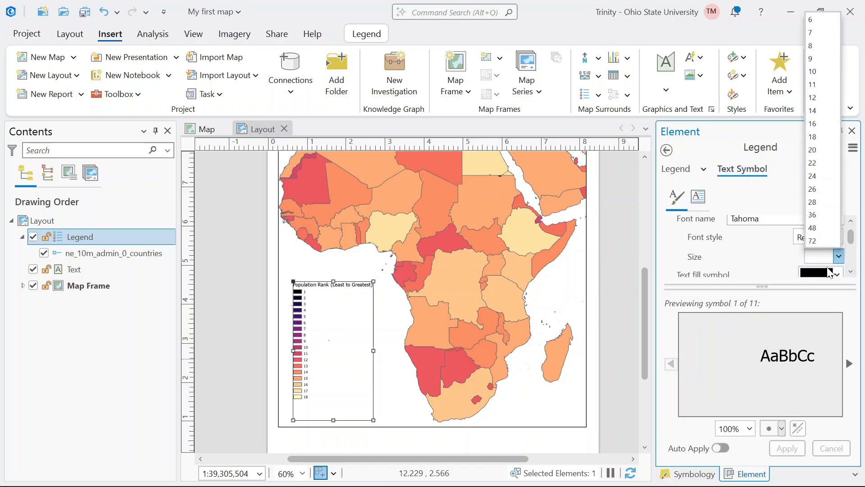
{"action": "left_click", "coordinate": [815, 123]}
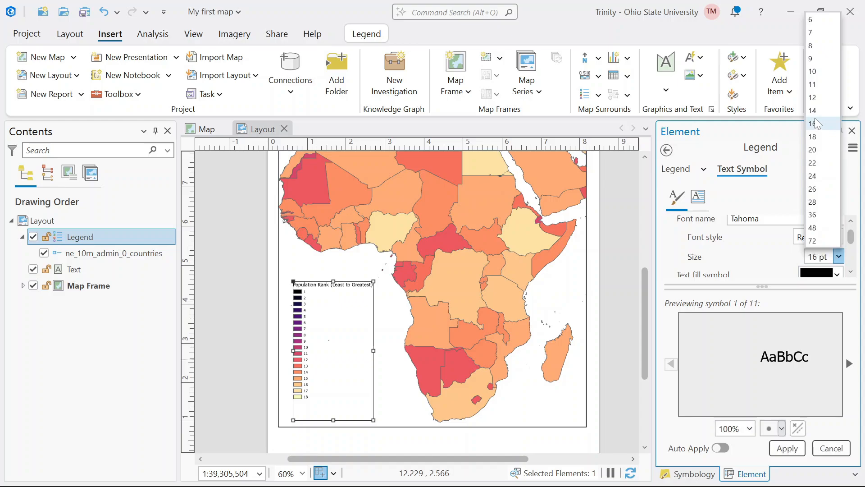
{"action": "left_click", "coordinate": [794, 453]}
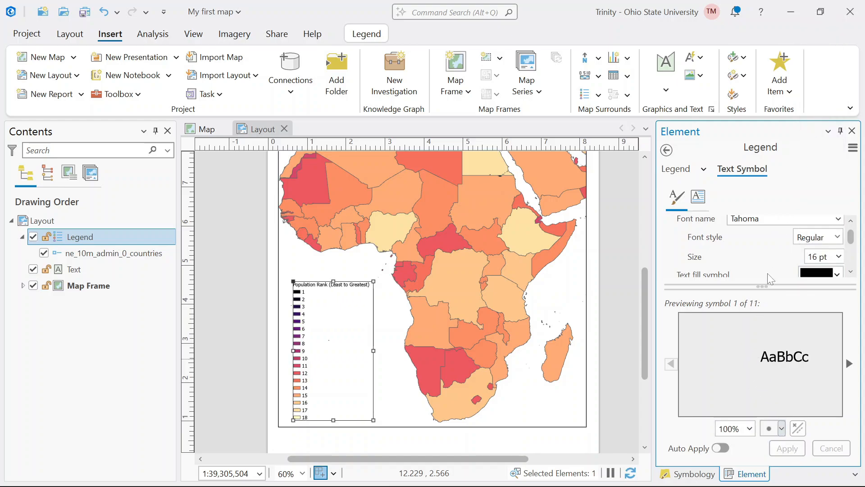
- Change the legend's text font to Constantia, apply it, and deselect the layout elements
{"action": "left_click", "coordinate": [838, 219]}
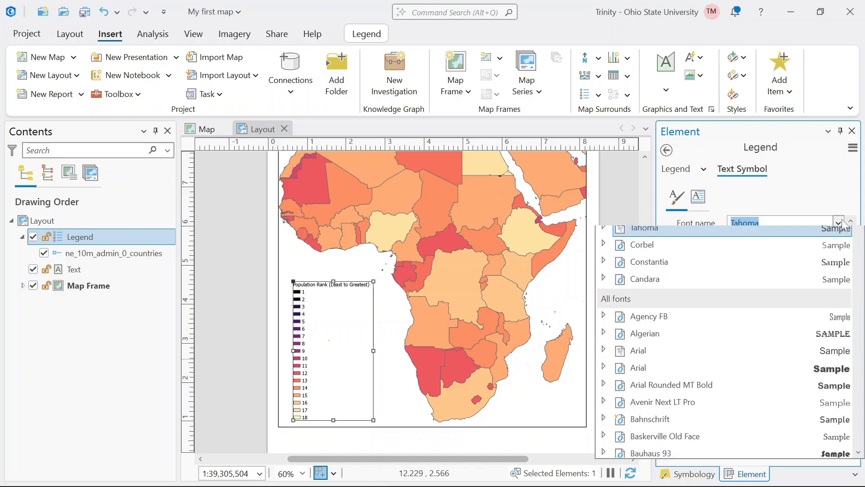
{"action": "left_click", "coordinate": [664, 290]}
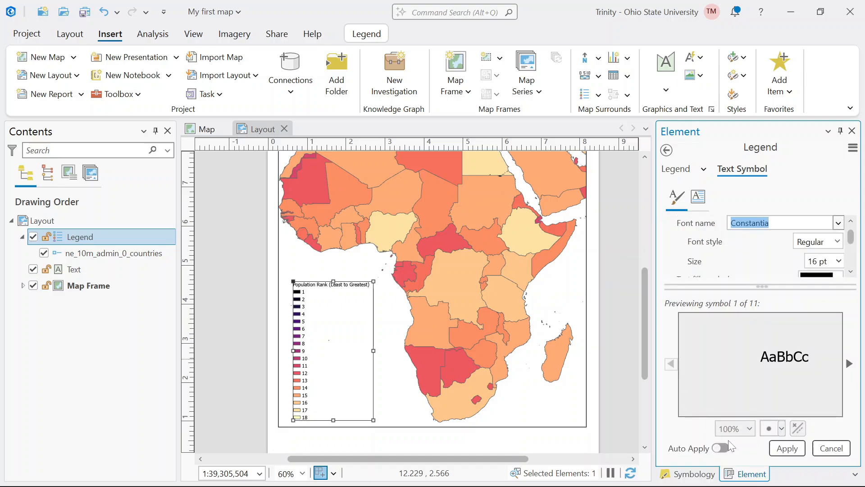
{"action": "left_click", "coordinate": [784, 448]}
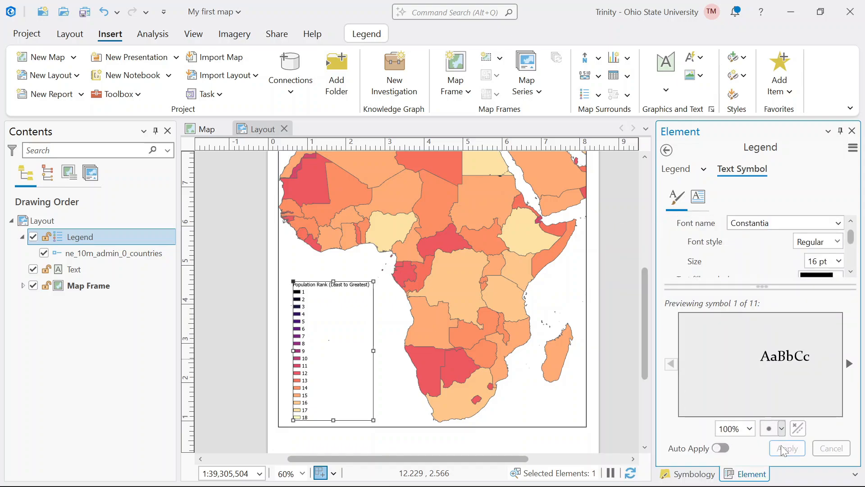
{"action": "left_click", "coordinate": [486, 390]}
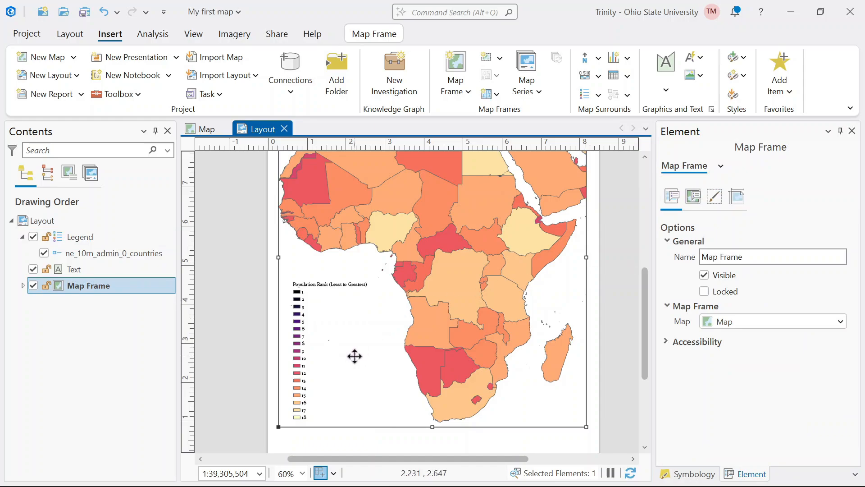
{"action": "scroll", "coordinate": [355, 356], "scroll_direction": "down", "scroll_amount": 2}
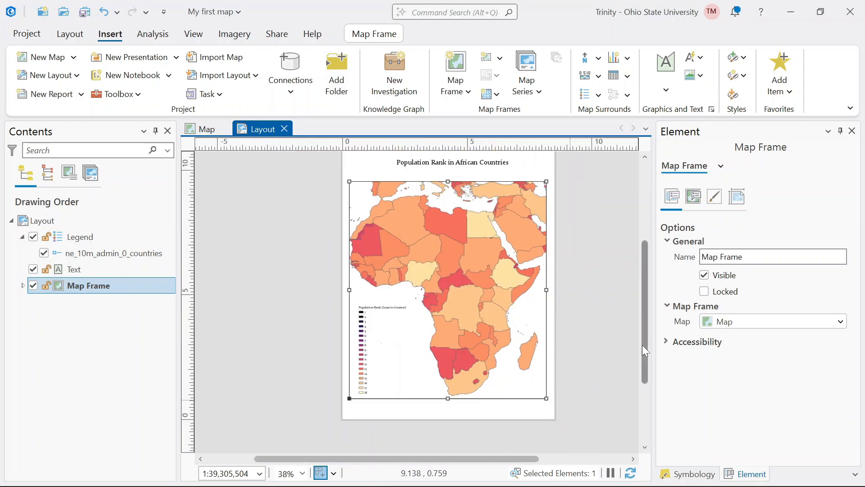
{"action": "scroll", "coordinate": [645, 322], "scroll_direction": "up", "scroll_amount": 1}
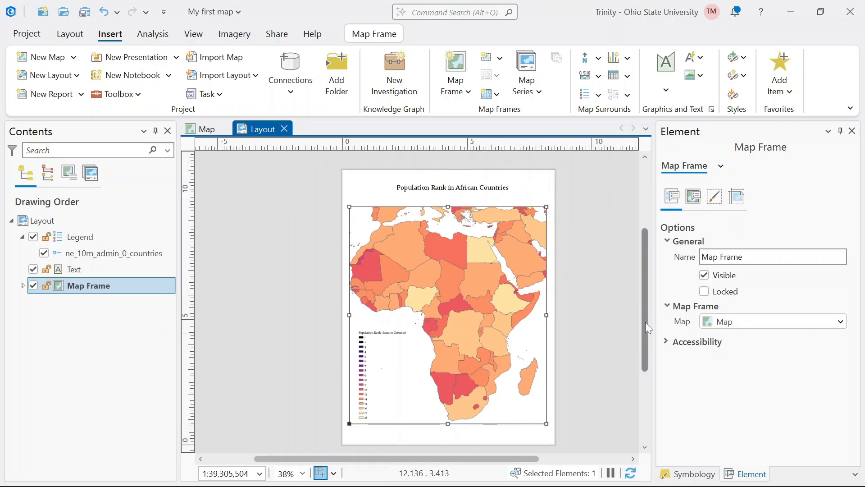
{"action": "left_click", "coordinate": [621, 320]}
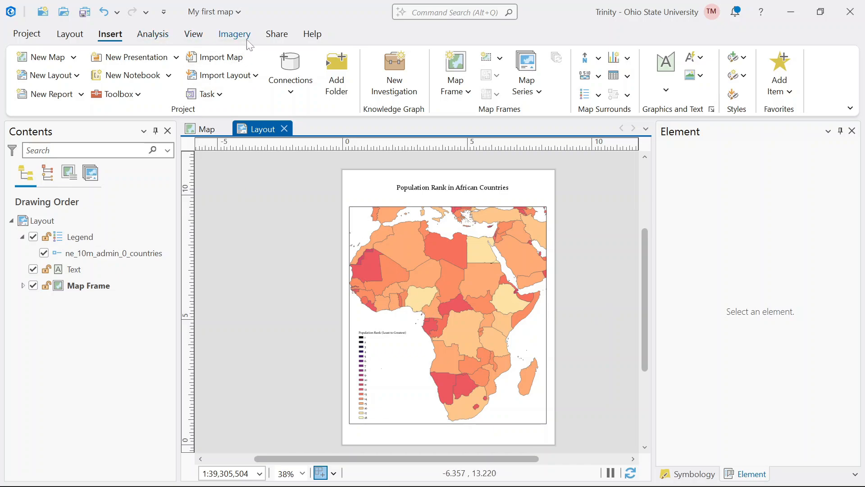
- Set up a layout export with the Web JPEG preset and name the output file Pop_Rank_AfricanCountries
{"action": "left_click", "coordinate": [276, 34]}
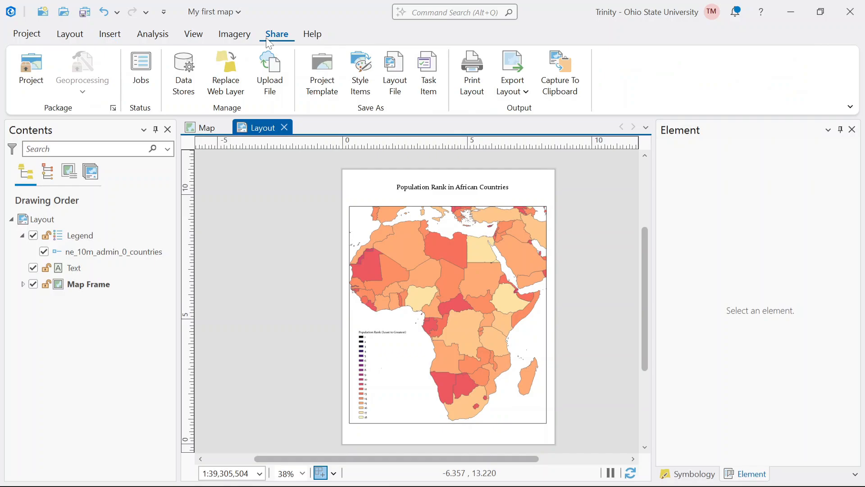
{"action": "left_click", "coordinate": [512, 84]}
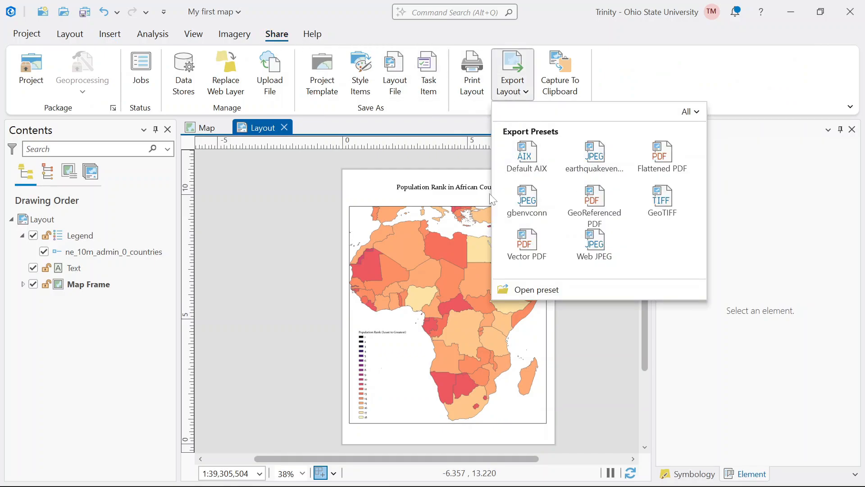
{"action": "left_click", "coordinate": [612, 253]}
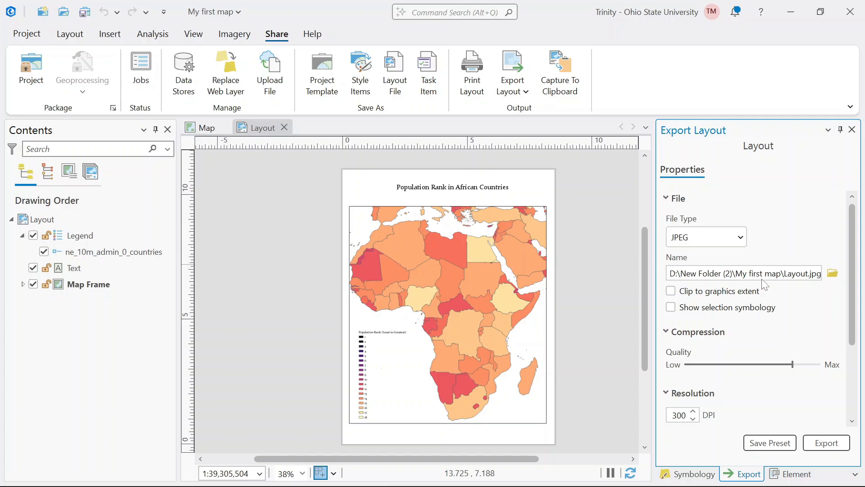
{"action": "double_click", "coordinate": [796, 273]}
{"action": "type", "text": "Pop"}
{"action": "type", "text": "_Rank"}
{"action": "type", "text": "_Afr"}
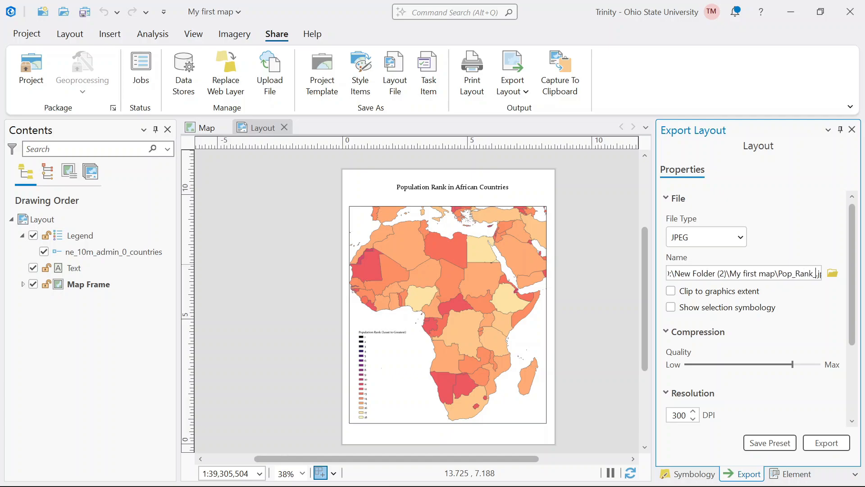
{"action": "type", "text": "icanCou"}
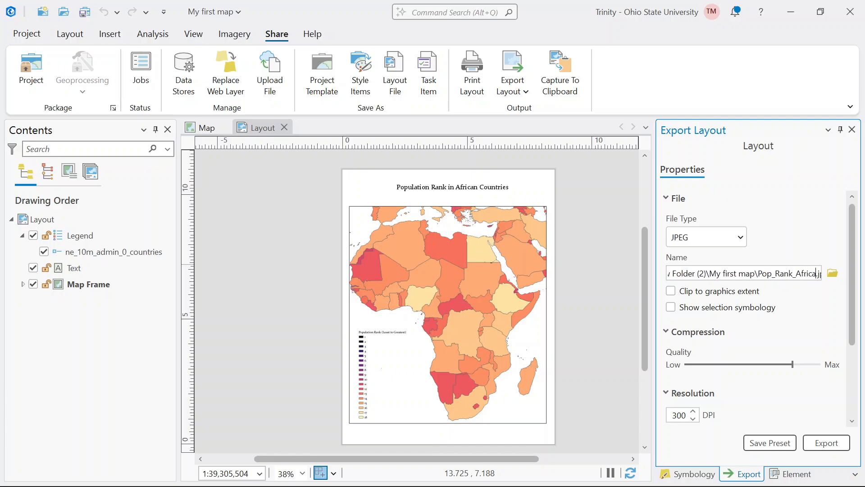
{"action": "type", "text": "ntries"}
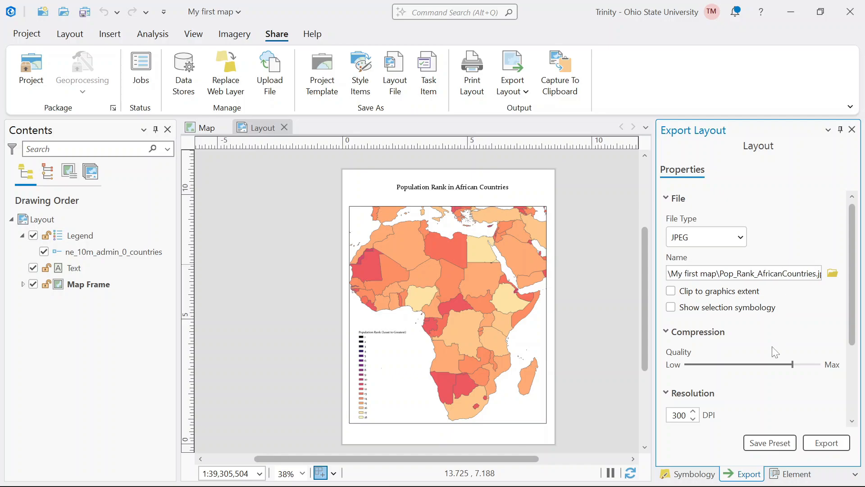
- Export the layout and open the exported Pop_Rank_AfricanCountries JPG from the My first map folder in File Explorer
{"action": "left_click", "coordinate": [809, 446]}
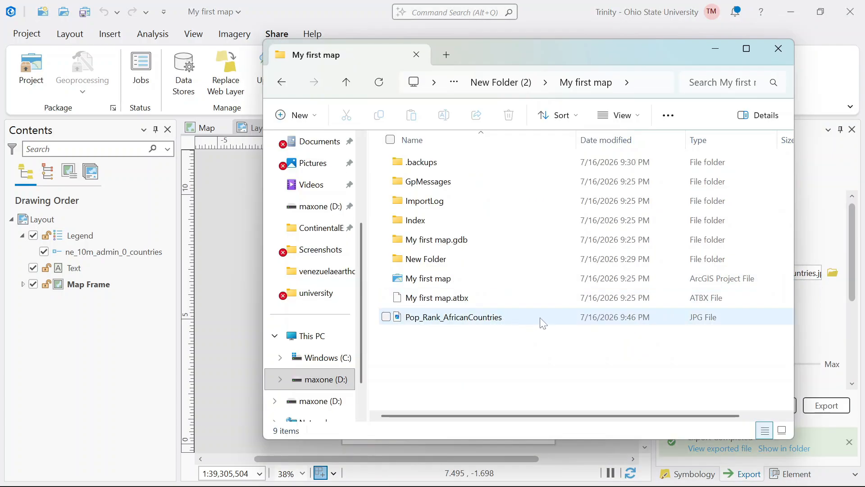
{"action": "double_click", "coordinate": [542, 321]}
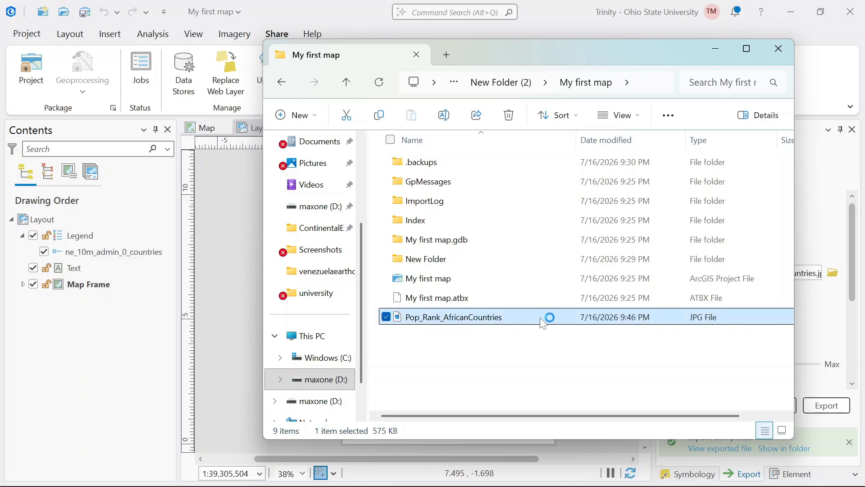